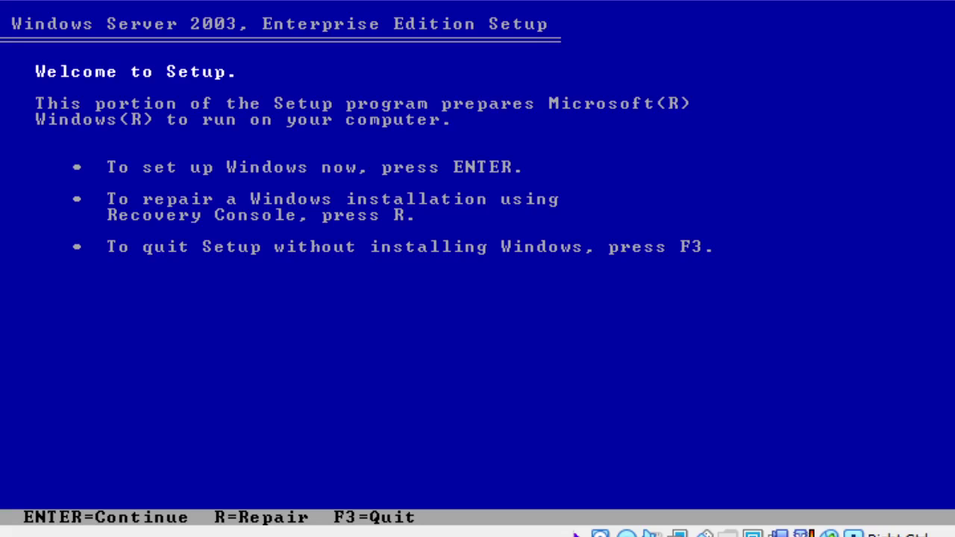
Begin a new Windows installation, read the licensing agreement through to its end and accept it.
{"action": "key", "text": "Return"}
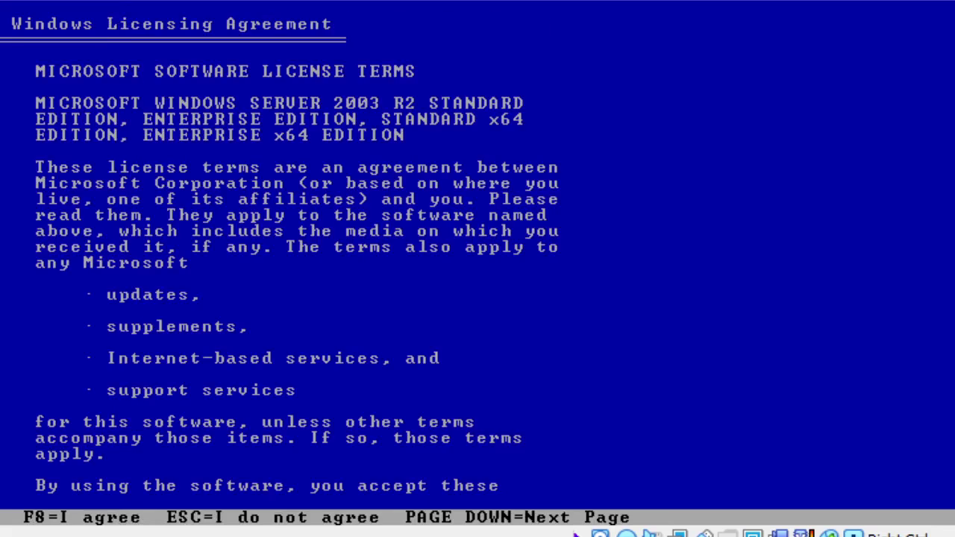
{"action": "key", "text": "Page_Down"}
{"action": "key", "text": "Page_Down"}
{"action": "key", "text": "Page_Down"}
{"action": "key", "text": "Page_Down"}
{"action": "key", "text": "Page_Down"}
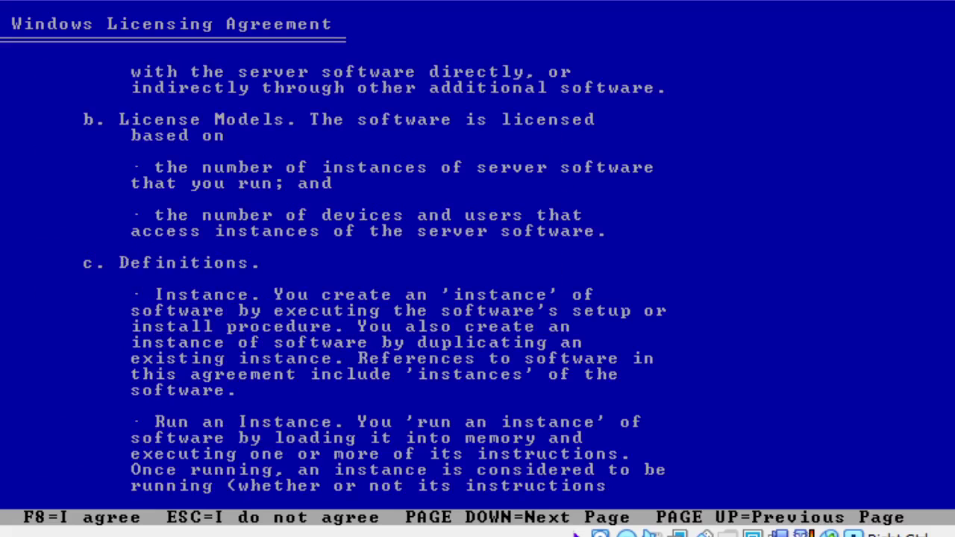
{"action": "key", "text": "Page_Down"}
{"action": "key", "text": "Page_Down"}
{"action": "key", "text": "Page_Down"}
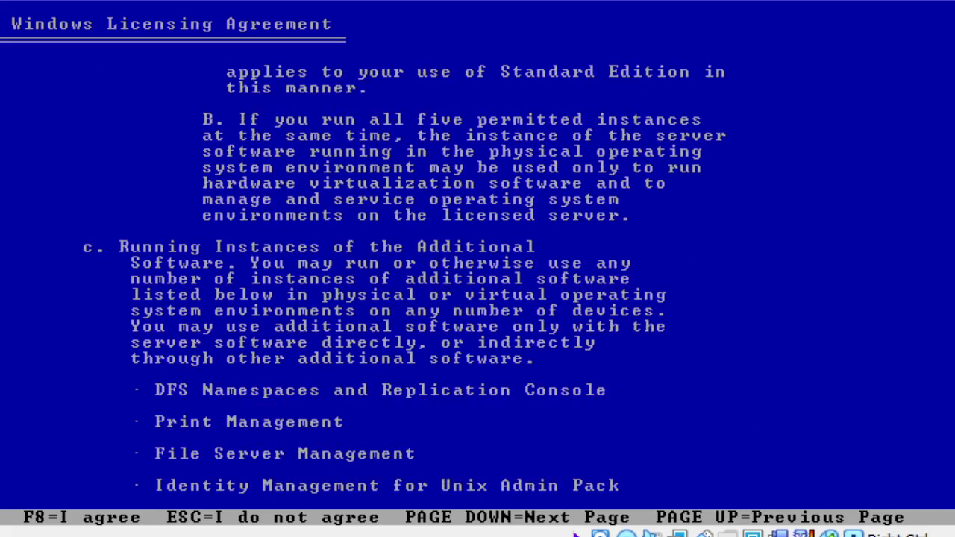
{"action": "key", "text": "Page_Down"}
{"action": "key", "text": "Page_Down"}
{"action": "key", "text": "Page_Down"}
{"action": "key", "text": "Page_Down"}
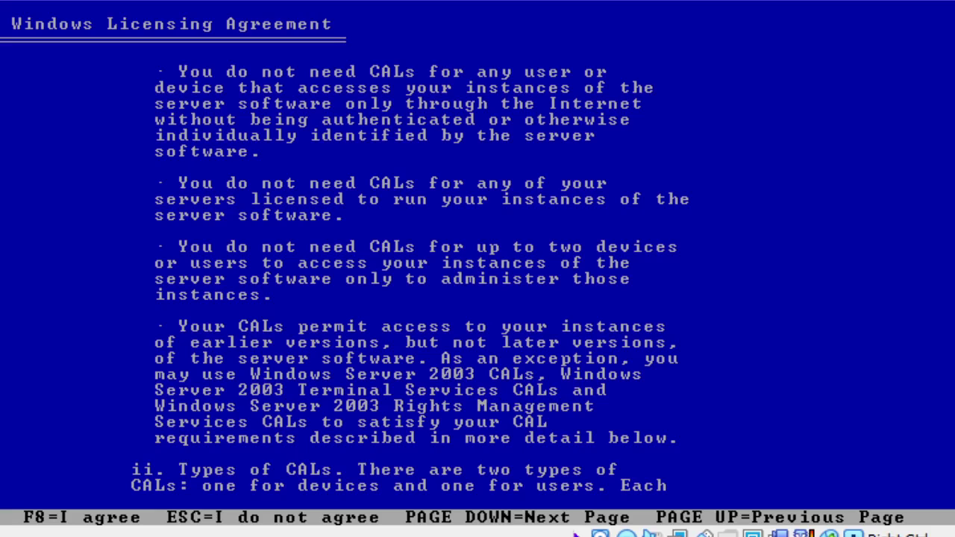
{"action": "key", "text": "Page_Down"}
{"action": "key", "text": "Page_Down"}
{"action": "key", "text": "Page_Down"}
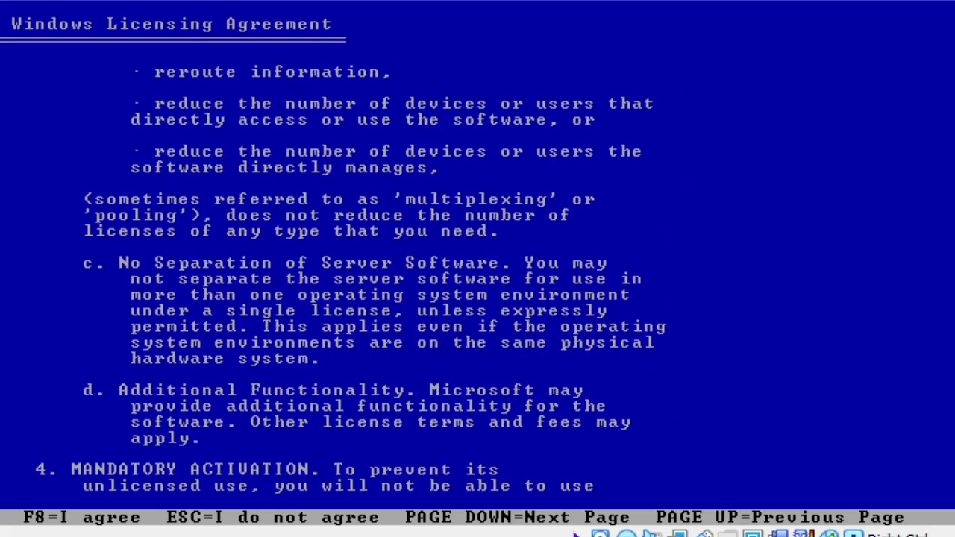
{"action": "key", "text": "Page_Down"}
{"action": "key", "text": "Page_Down"}
{"action": "key", "text": "Page_Down"}
{"action": "key", "text": "Page_Down"}
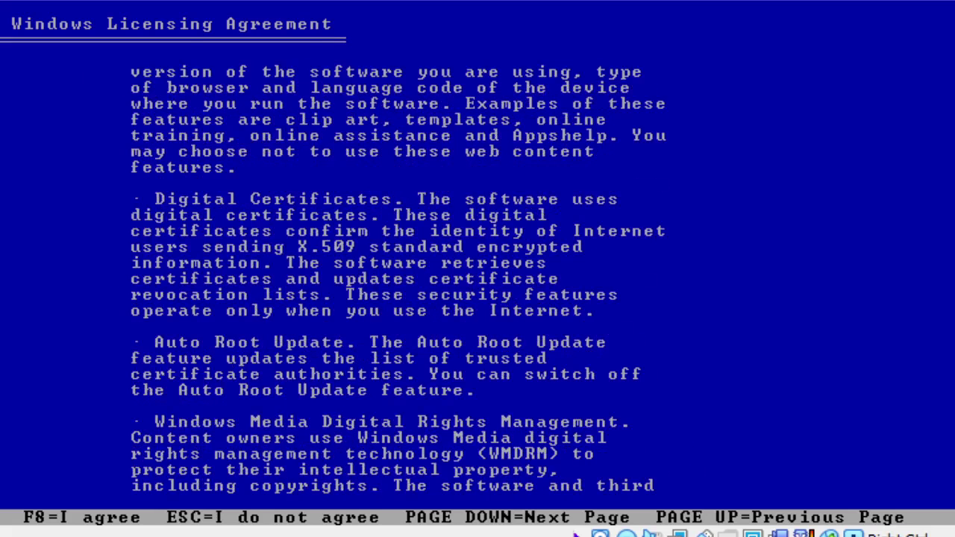
{"action": "key", "text": "Page_Down"}
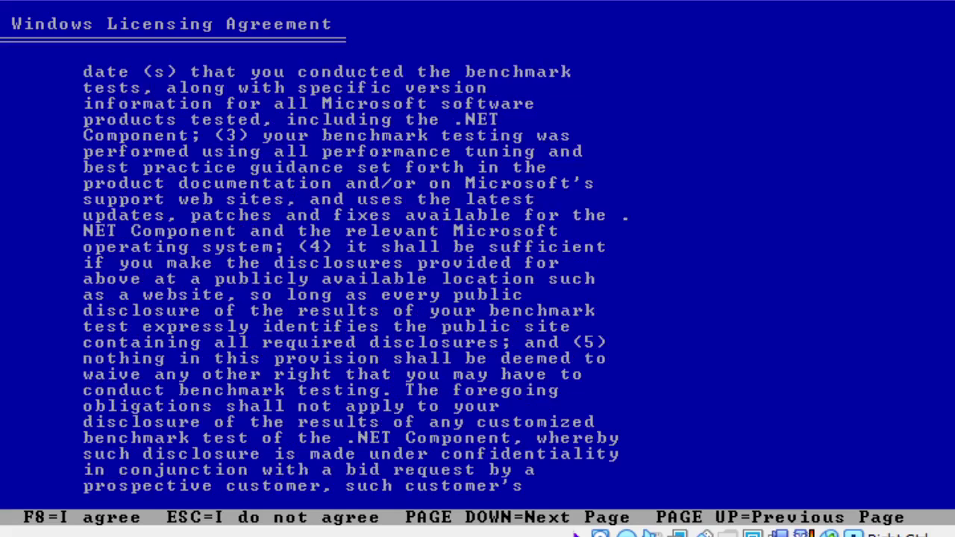
{"action": "key", "text": "Page_Down"}
{"action": "key", "text": "Page_Down"}
{"action": "key", "text": "Page_Down"}
{"action": "key", "text": "Page_Down"}
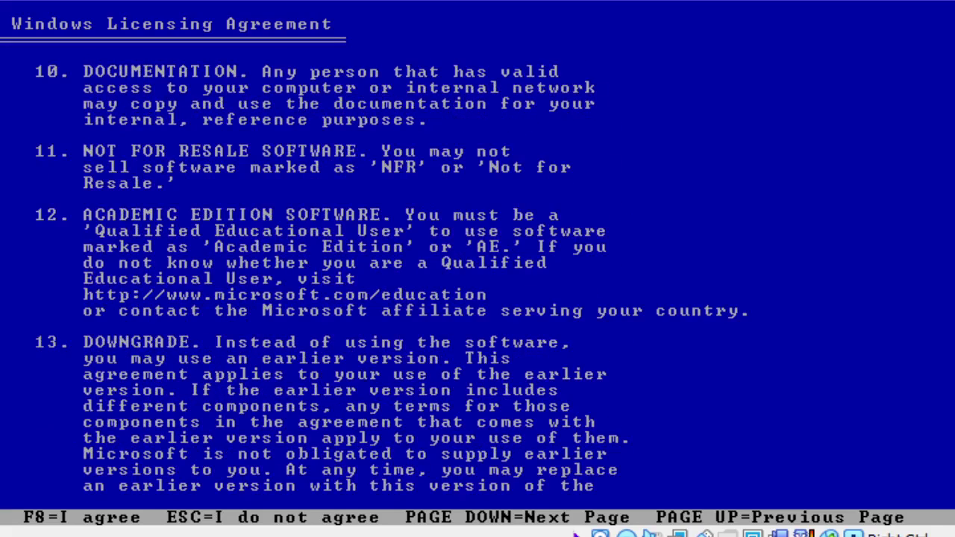
{"action": "key", "text": "Page_Down"}
{"action": "key", "text": "Page_Down"}
{"action": "key", "text": "Page_Down"}
{"action": "key", "text": "Page_Down"}
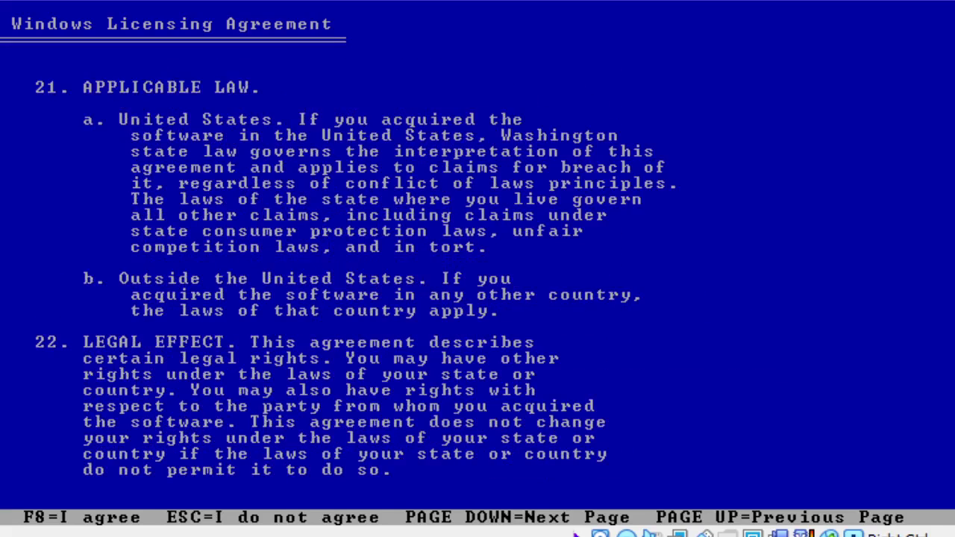
{"action": "key", "text": "Page_Down"}
{"action": "key", "text": "Page_Down"}
{"action": "key", "text": "Page_Down"}
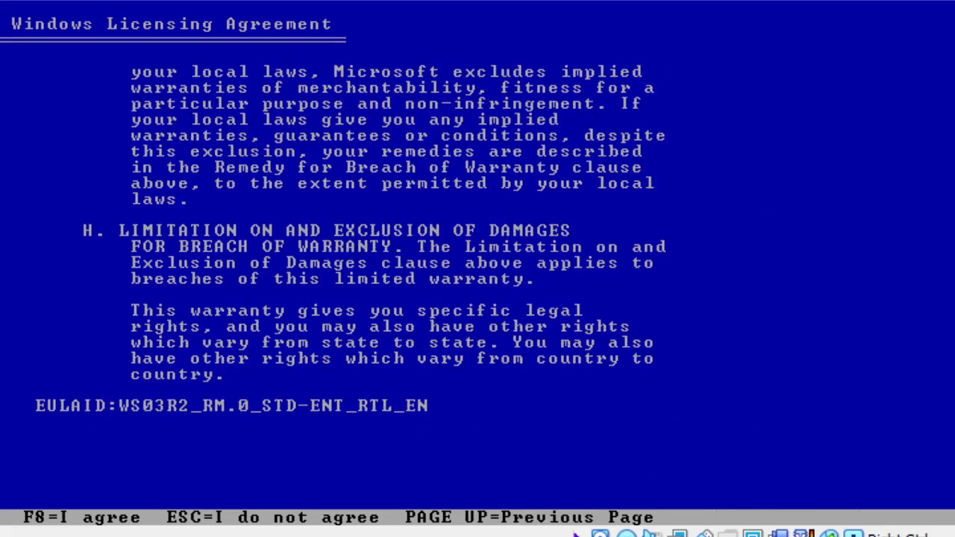
{"action": "key", "text": "F8"}
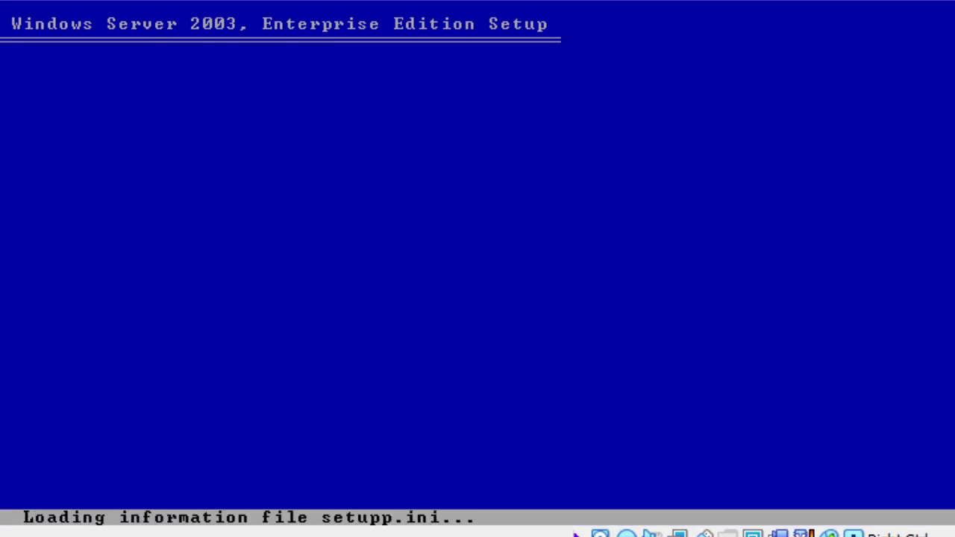
Install onto a new partition formatted with the NTFS file system (Quick), and restart the computer once the files are copied.
{"action": "key", "text": "Return"}
{"action": "key", "text": "Up"}
{"action": "key", "text": "Up"}
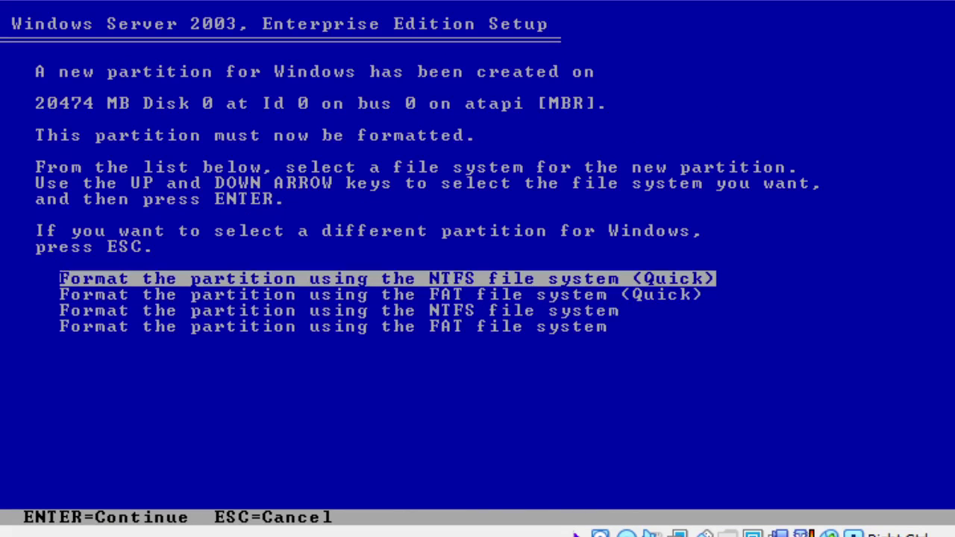
{"action": "key", "text": "Return"}
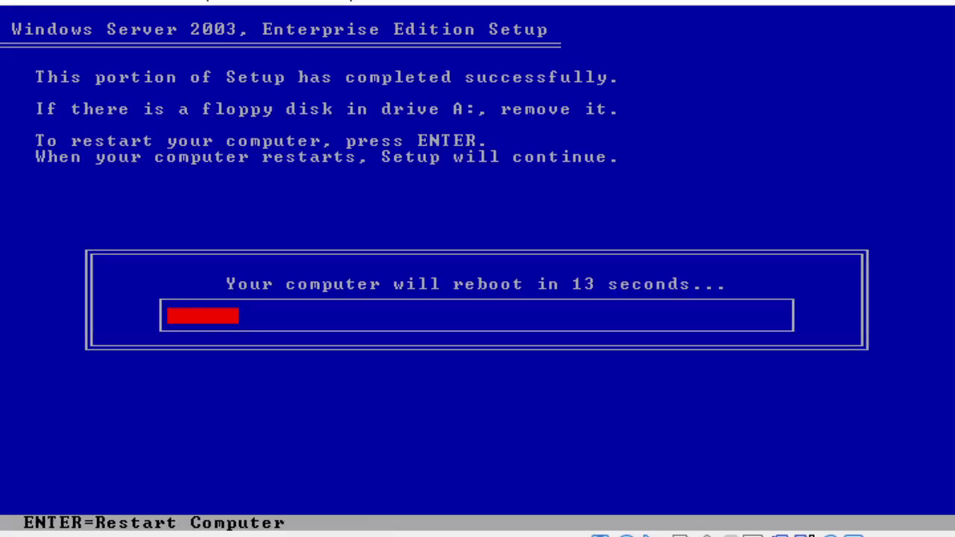
{"action": "key", "text": "Return"}
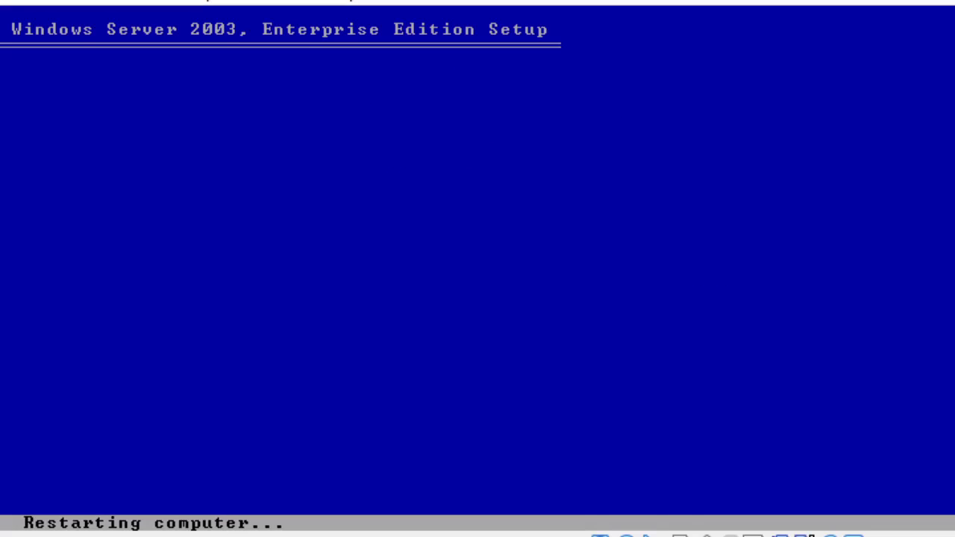
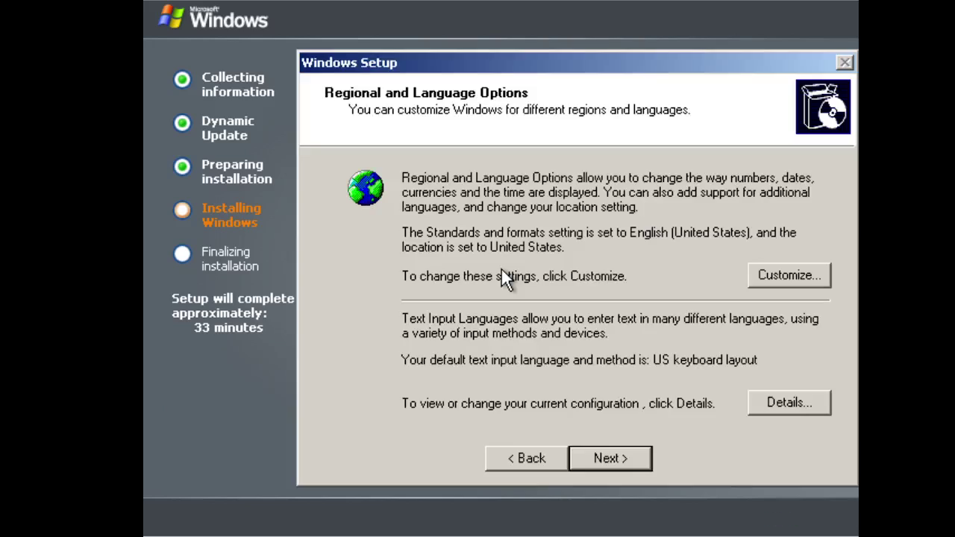
Keep the default regional and language options and enter the user's name to personalize the software.
{"action": "left_click", "coordinate": [612, 461]}
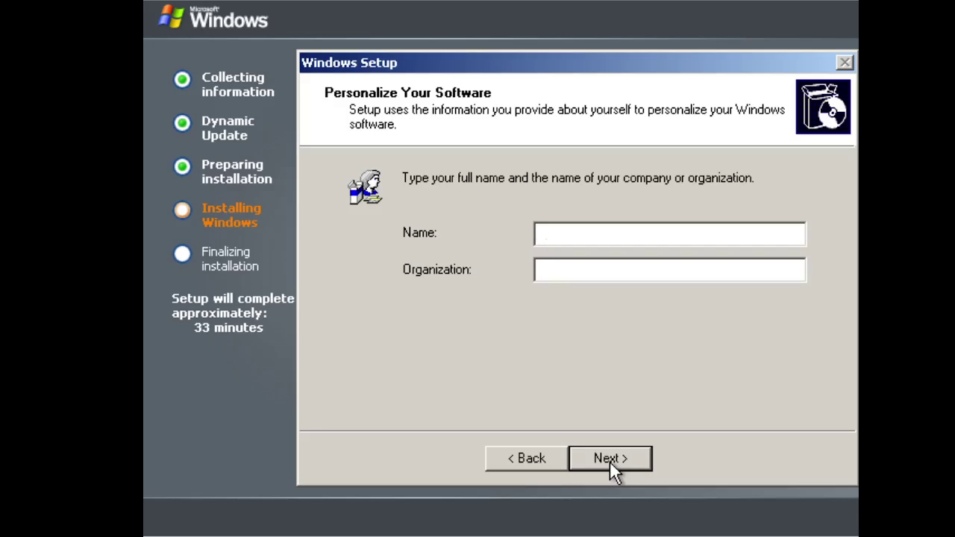
{"action": "type", "text": "Rebinded"}
{"action": "left_click", "coordinate": [610, 461]}
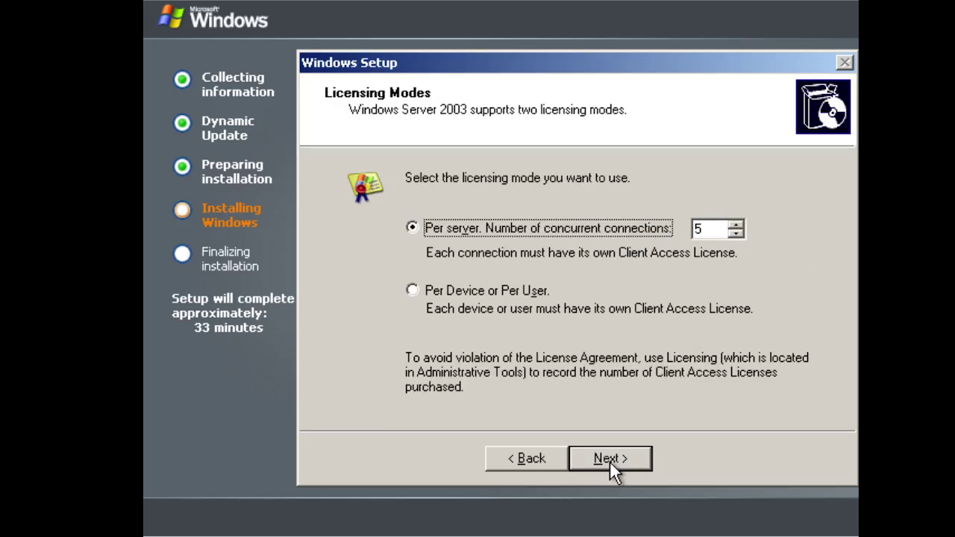
Keep per-server licensing with 5 concurrent connections and continue without setting an Administrator password.
{"action": "left_click", "coordinate": [610, 460]}
{"action": "left_click", "coordinate": [609, 459]}
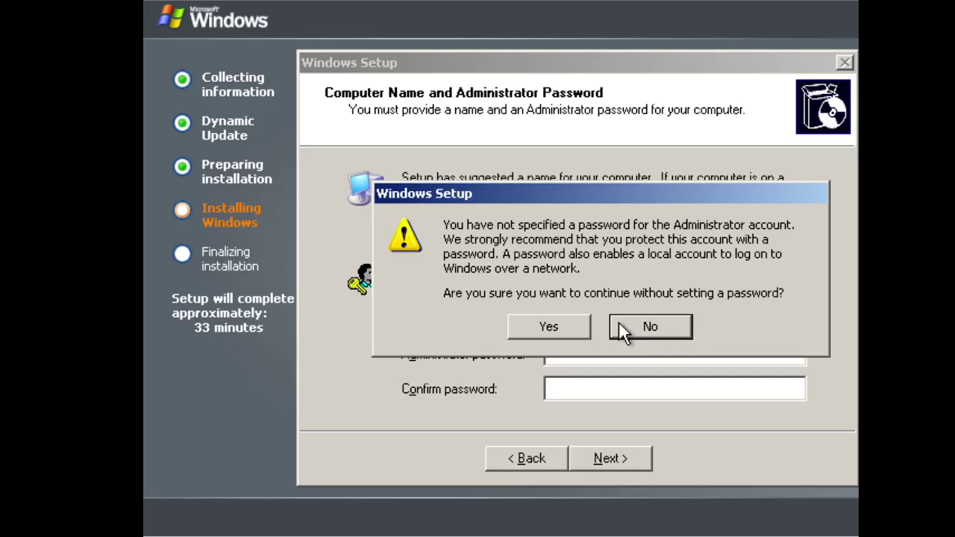
{"action": "left_click", "coordinate": [575, 334]}
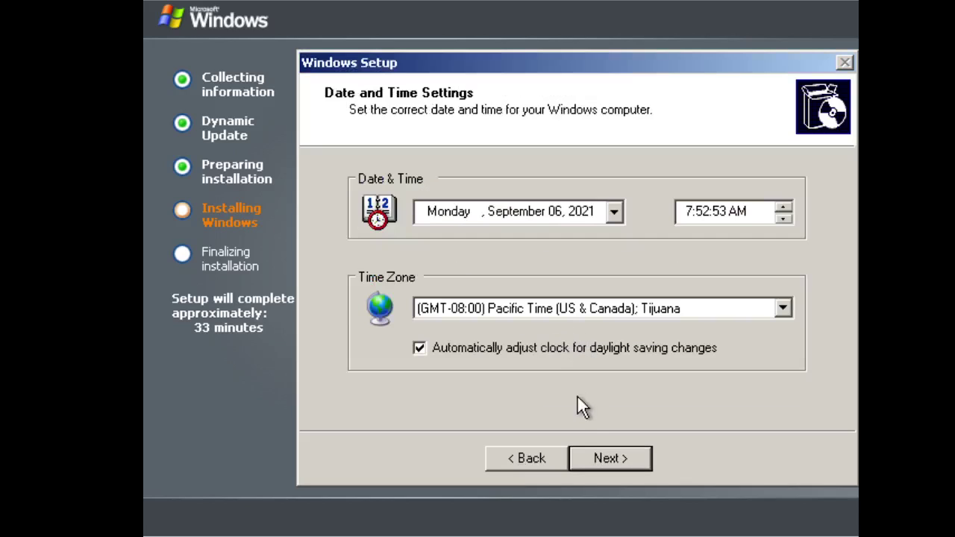
Accept the default date and time, the typical networking settings and membership in the workgroup WORKGROUP.
{"action": "left_click", "coordinate": [601, 459]}
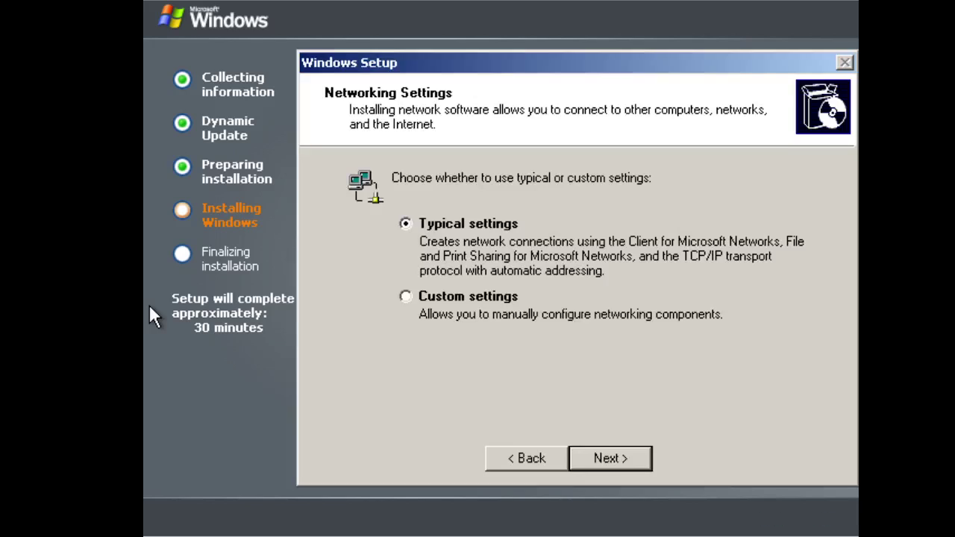
{"action": "left_click", "coordinate": [638, 463]}
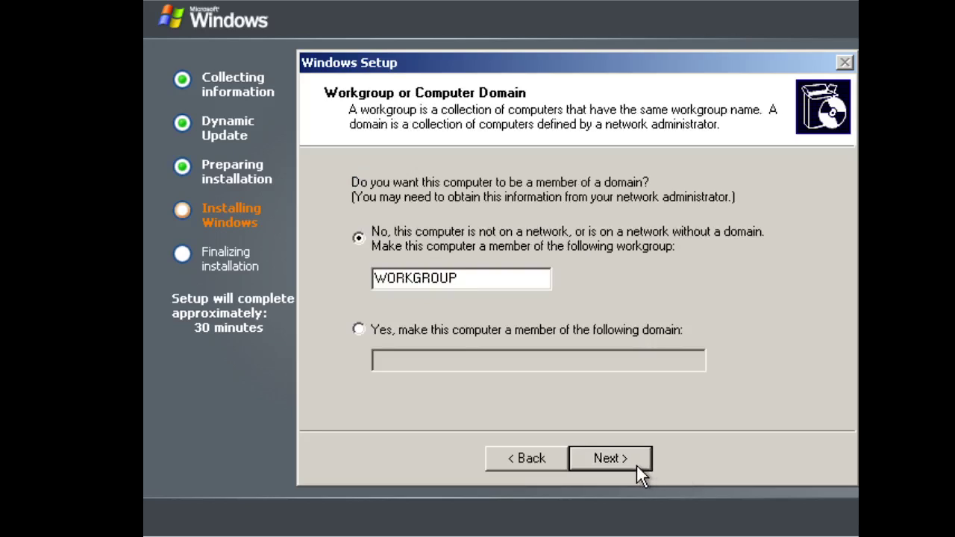
{"action": "left_click", "coordinate": [636, 466]}
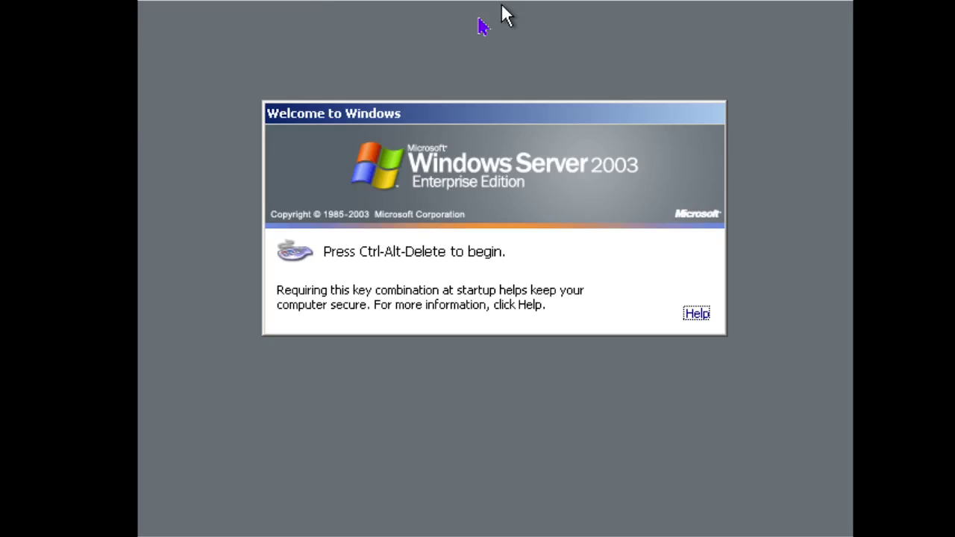
Log on as Administrator with a blank password and enable the desktop shortcut to the document describing the R2 components.
{"action": "key", "text": "ctrl+alt+Delete"}
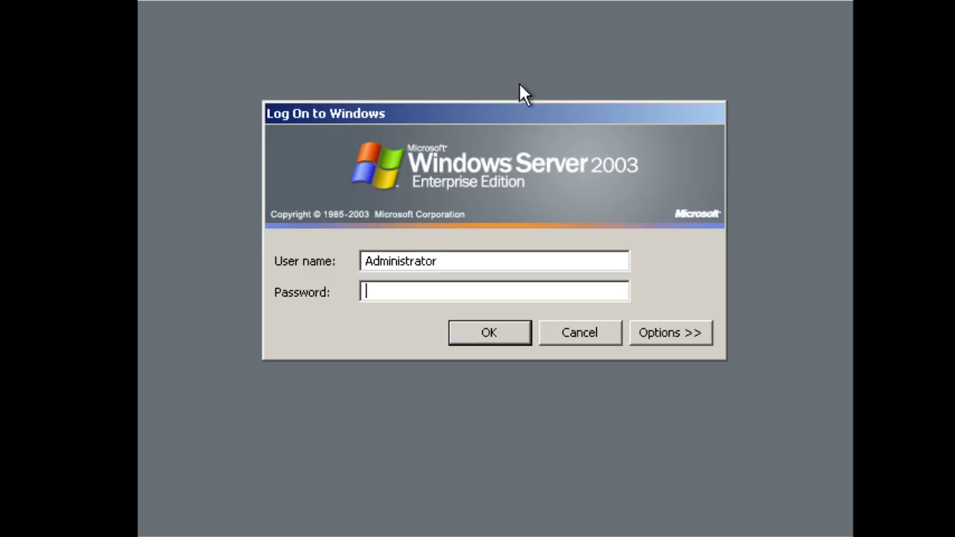
{"action": "left_click", "coordinate": [478, 331]}
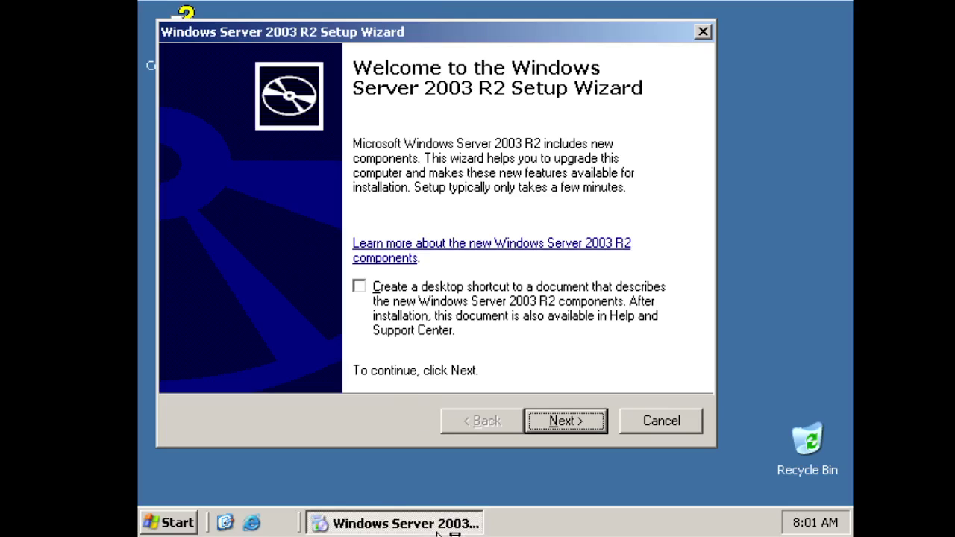
{"action": "left_click", "coordinate": [419, 298]}
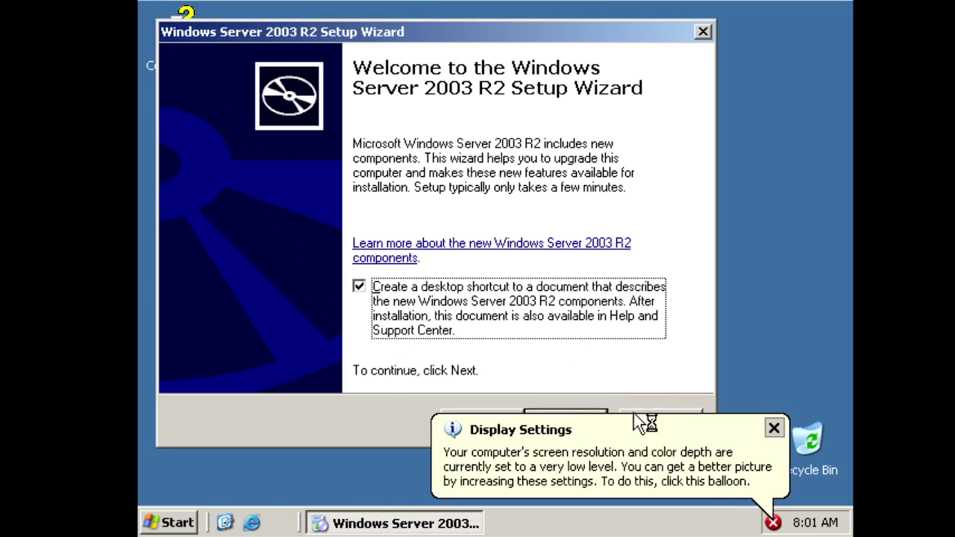
Increase the screen resolution through the Display Settings notification.
{"action": "left_click", "coordinate": [657, 462]}
{"action": "left_click", "coordinate": [490, 273]}
{"action": "left_click", "coordinate": [492, 293]}
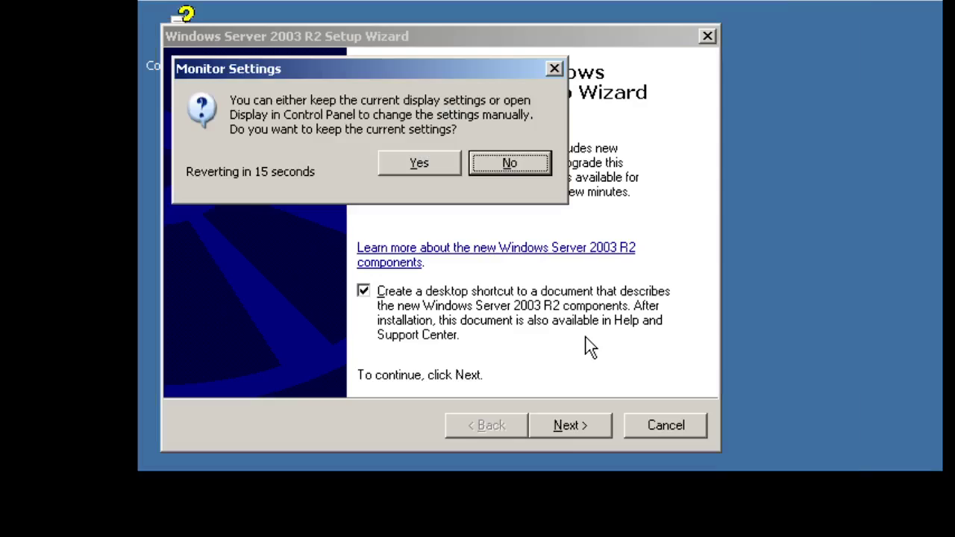
{"action": "left_click", "coordinate": [507, 162]}
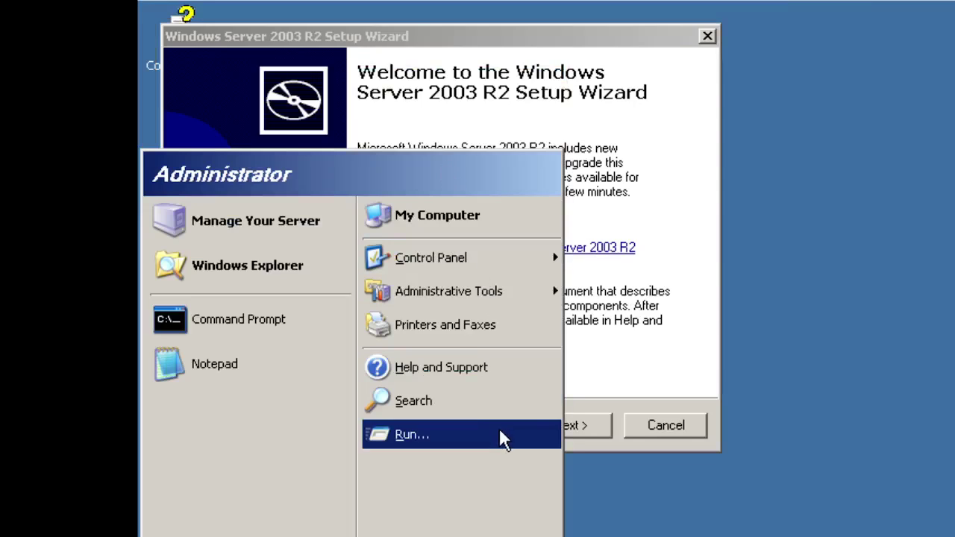
{"action": "left_click", "coordinate": [614, 246]}
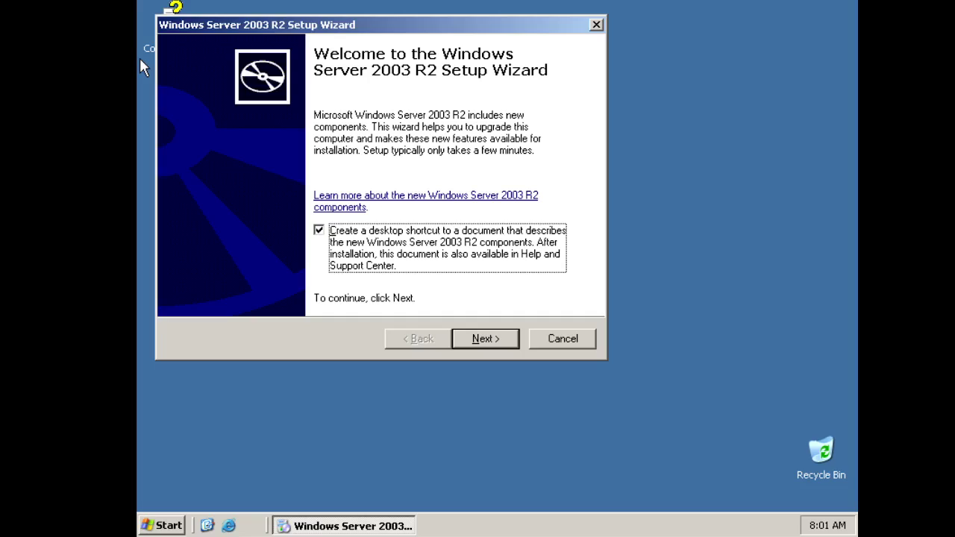
Start installing the Windows Server 2003 R2 components and move the setup wizard away from the desktop icons.
{"action": "left_click", "coordinate": [482, 345]}
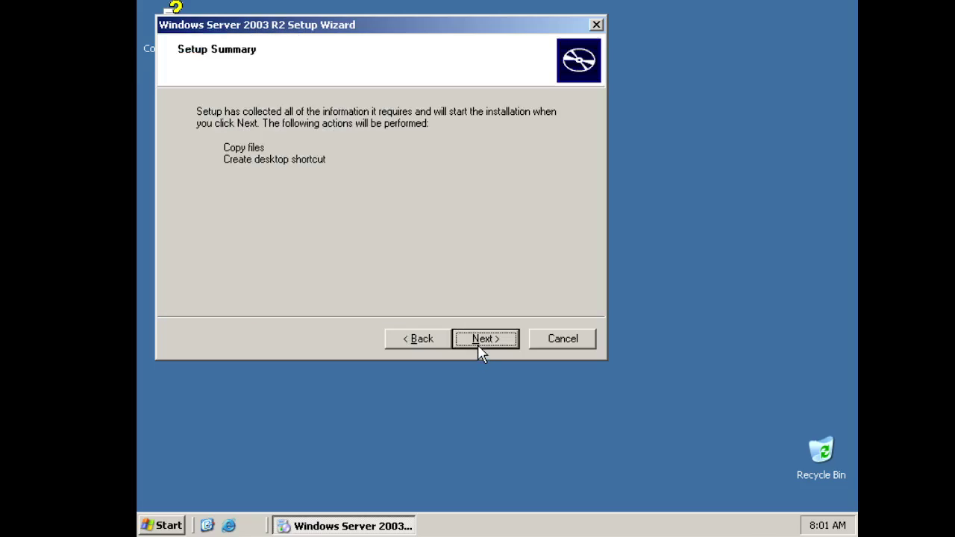
{"action": "left_click", "coordinate": [481, 345]}
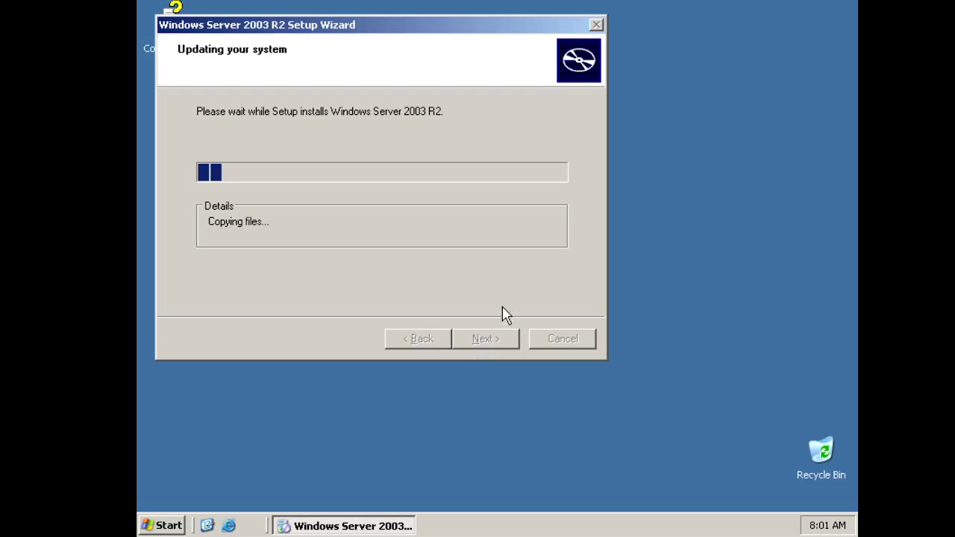
{"action": "left_click_drag", "start_coordinate": [313, 33], "coordinate": [491, 55]}
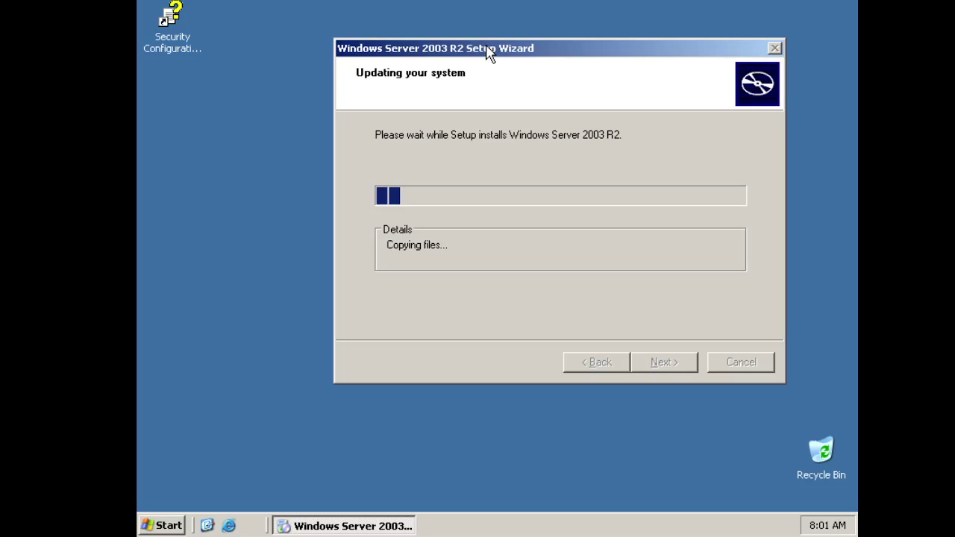
Open My Computer, switch its view to Tiles and open Local Disk (C:).
{"action": "left_click", "coordinate": [160, 528]}
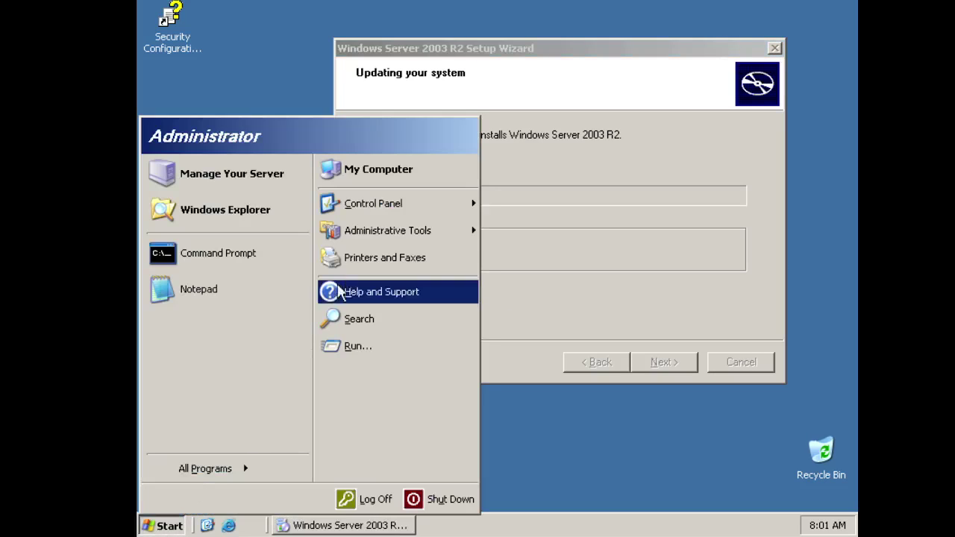
{"action": "left_click", "coordinate": [371, 168]}
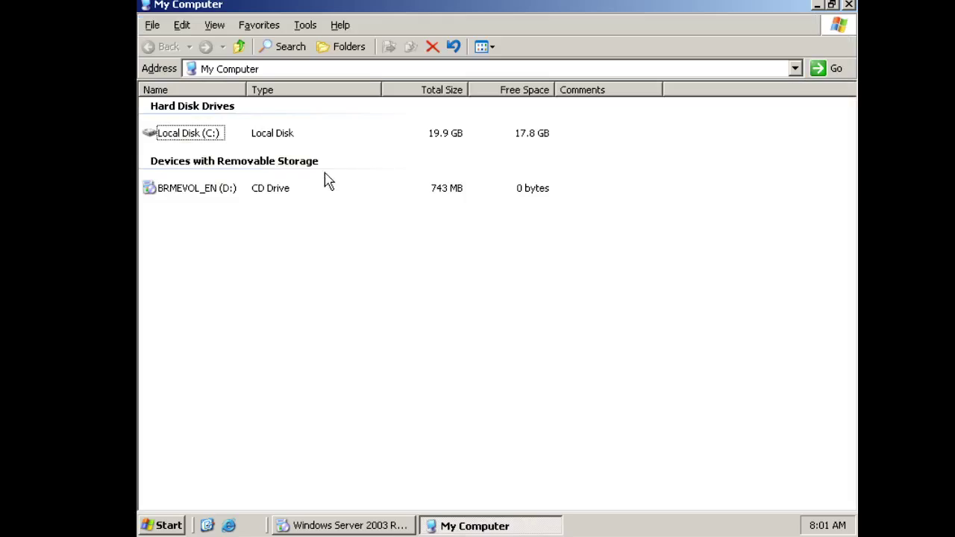
{"action": "left_click", "coordinate": [485, 46]}
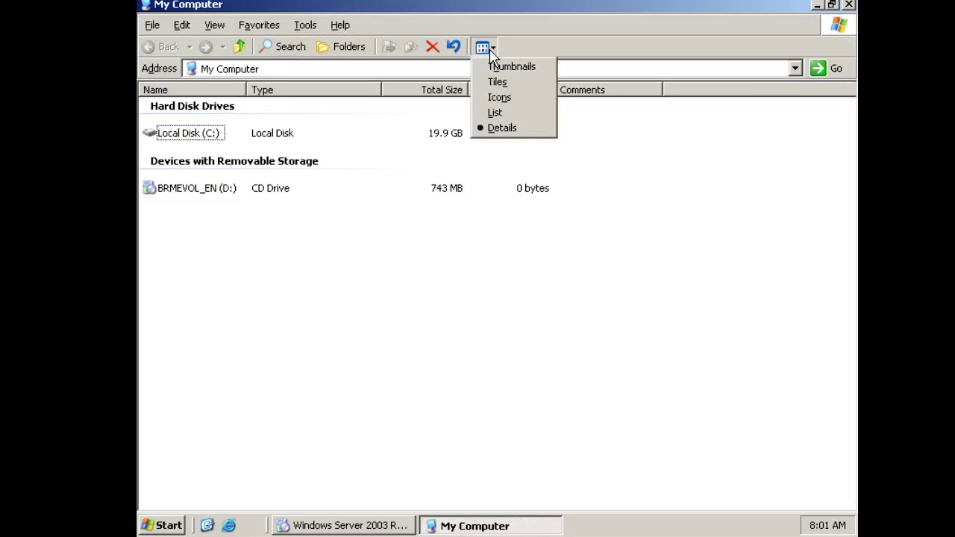
{"action": "left_click", "coordinate": [496, 81]}
{"action": "double_click", "coordinate": [247, 140]}
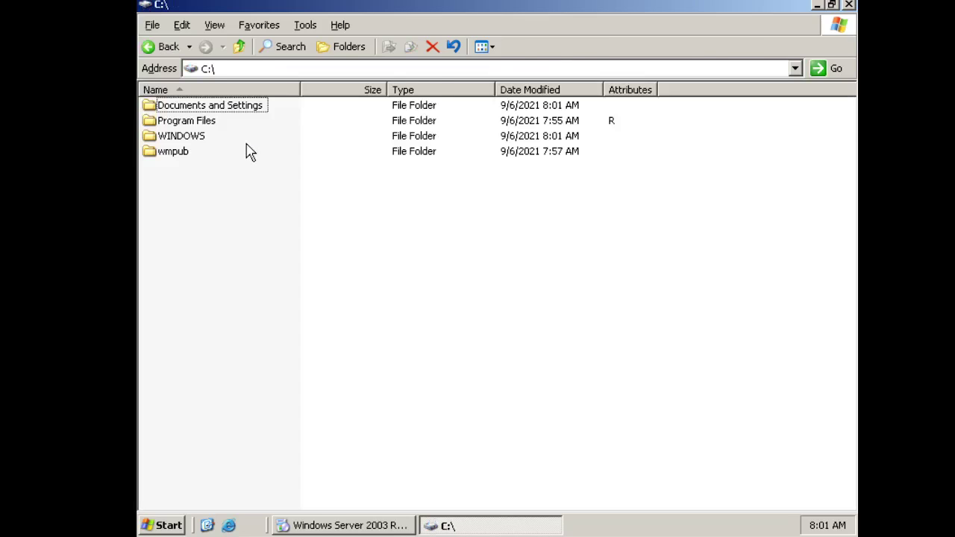
Restore the C:\ window and move it clear of the setup wizard, and finish the Windows Server 2003 R2 Setup Wizard.
{"action": "left_click", "coordinate": [832, 5]}
{"action": "left_click_drag", "start_coordinate": [488, 75], "coordinate": [394, 288]}
{"action": "left_click", "coordinate": [487, 138]}
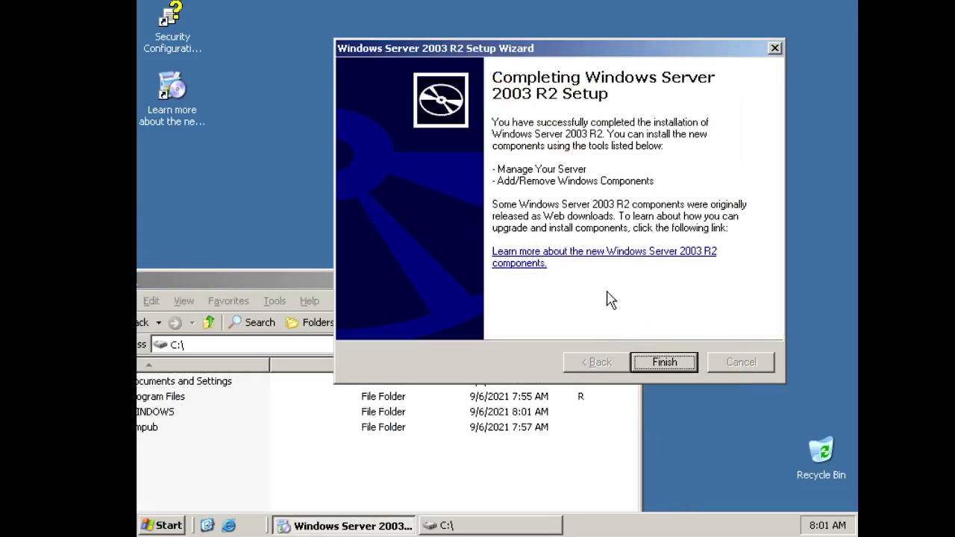
{"action": "left_click", "coordinate": [664, 362]}
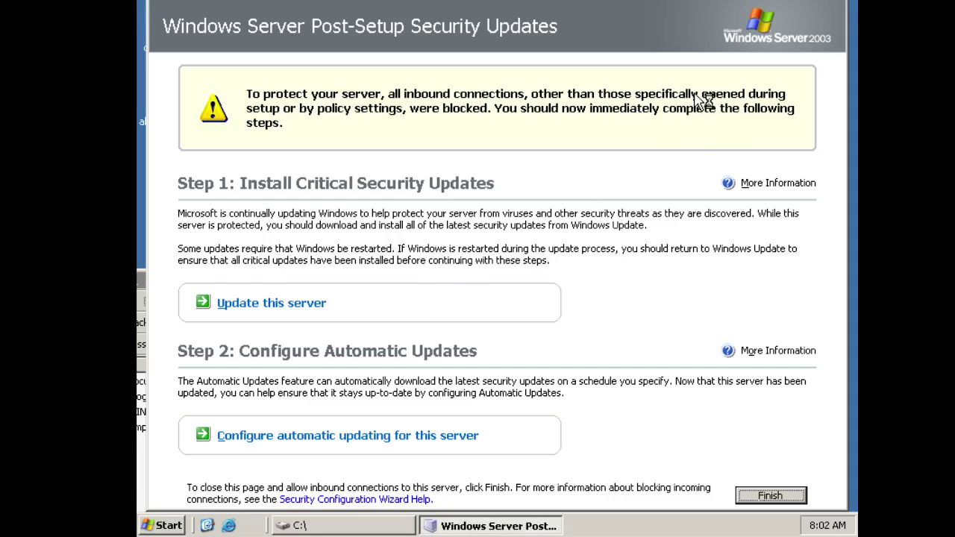
Finish the Post-Setup Security Updates page, allowing inbound connections, and close the Manage Your Server and C:\ windows.
{"action": "left_click", "coordinate": [772, 497]}
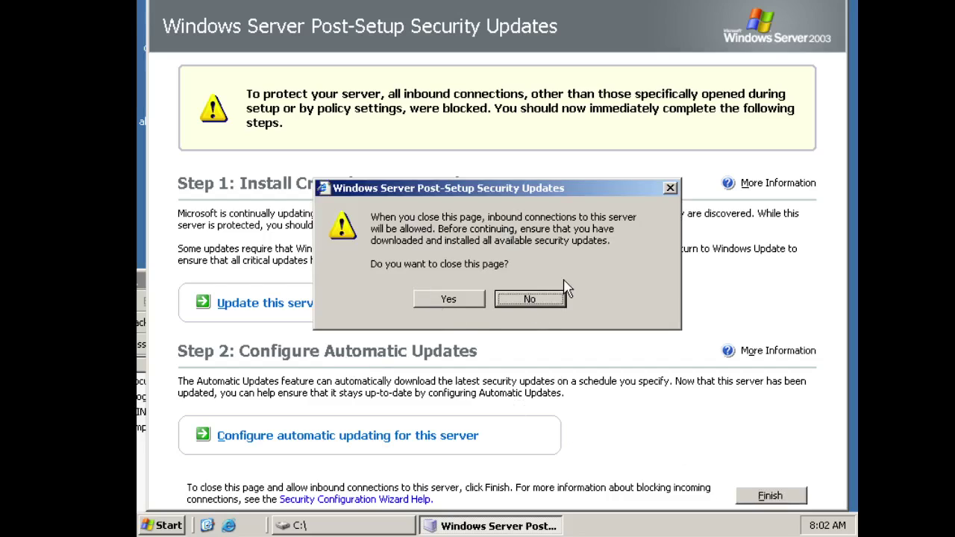
{"action": "left_click", "coordinate": [475, 297]}
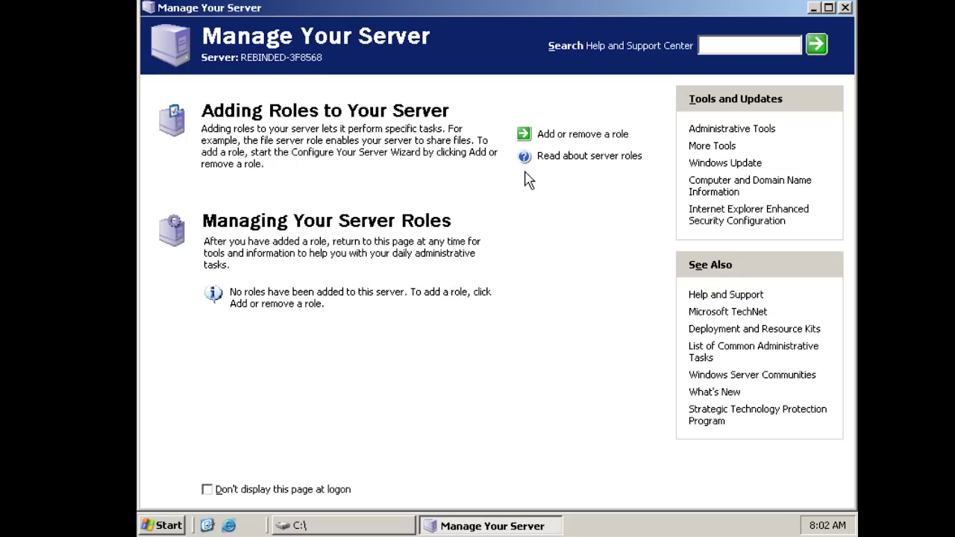
{"action": "left_click", "coordinate": [845, 8]}
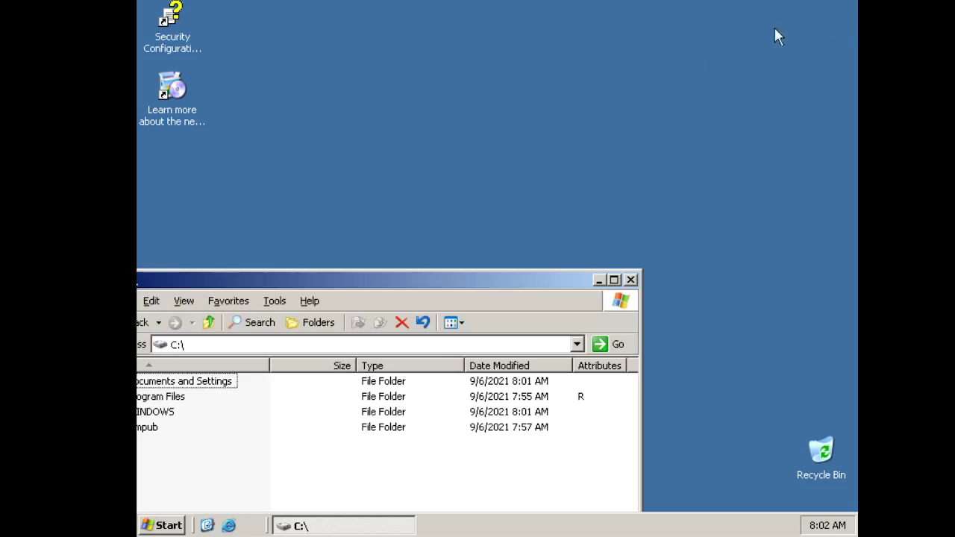
{"action": "left_click_drag", "start_coordinate": [350, 283], "coordinate": [474, 50]}
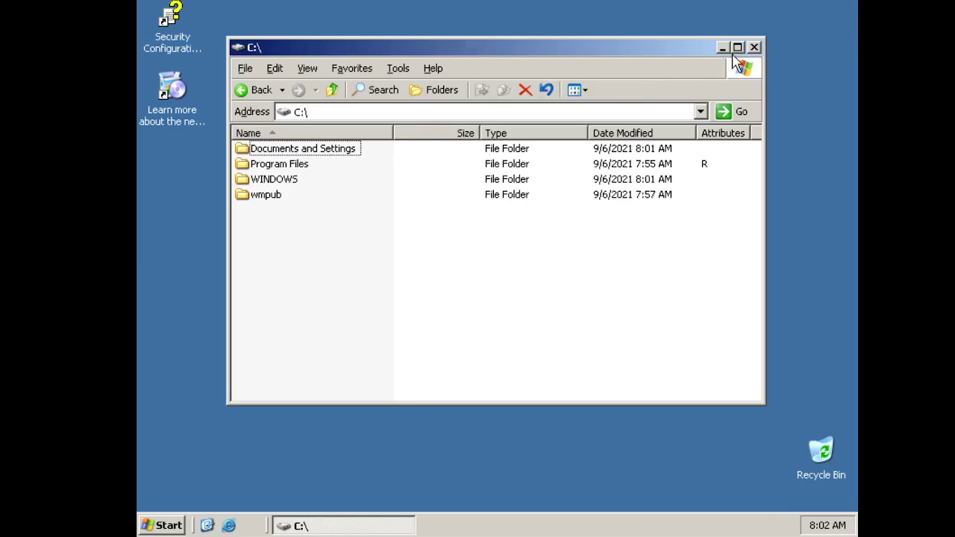
{"action": "left_click", "coordinate": [755, 47]}
Enable Windows Audio in the Sounds and Audio Devices properties and restart Windows.
{"action": "left_click", "coordinate": [162, 523]}
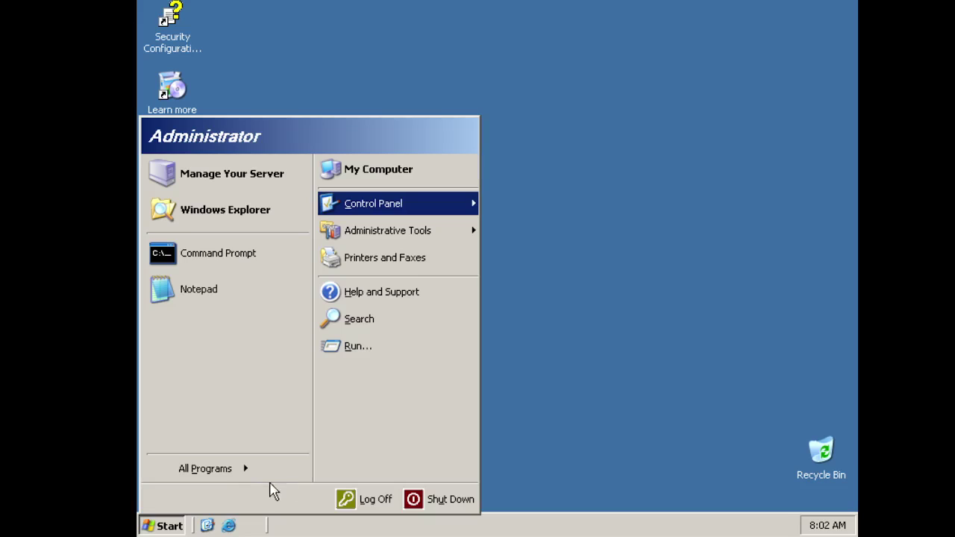
{"action": "mouse_move", "coordinate": [356, 211]}
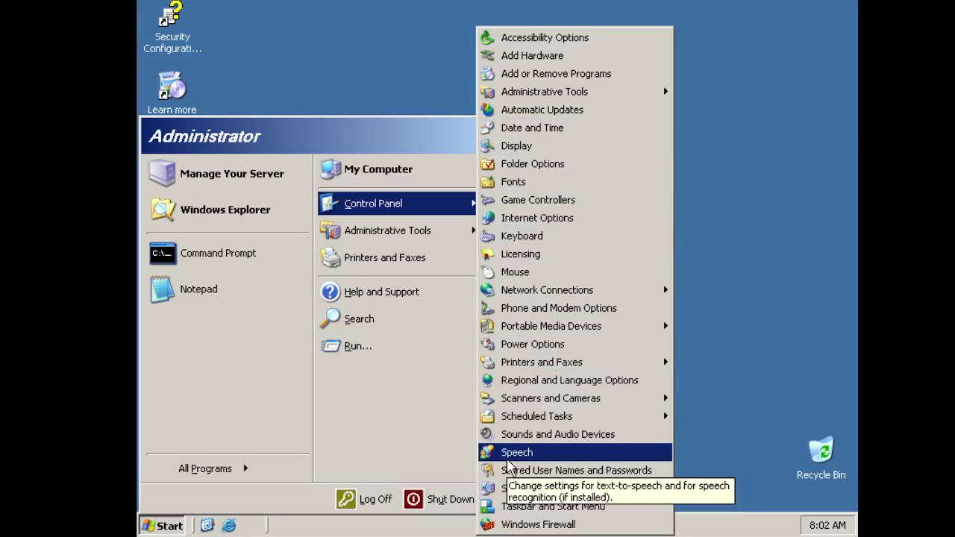
{"action": "left_click", "coordinate": [511, 436]}
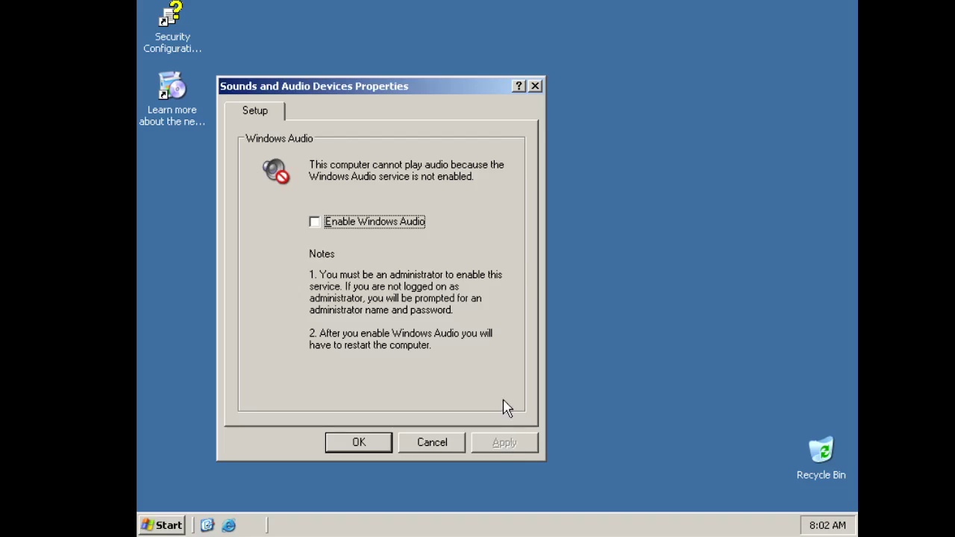
{"action": "left_click", "coordinate": [364, 228]}
{"action": "left_click", "coordinate": [361, 445]}
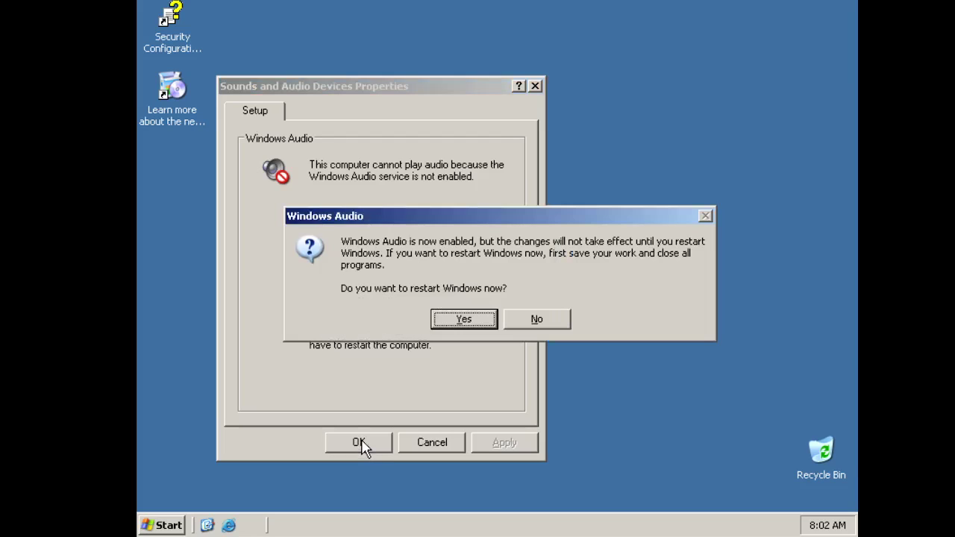
{"action": "left_click", "coordinate": [480, 325]}
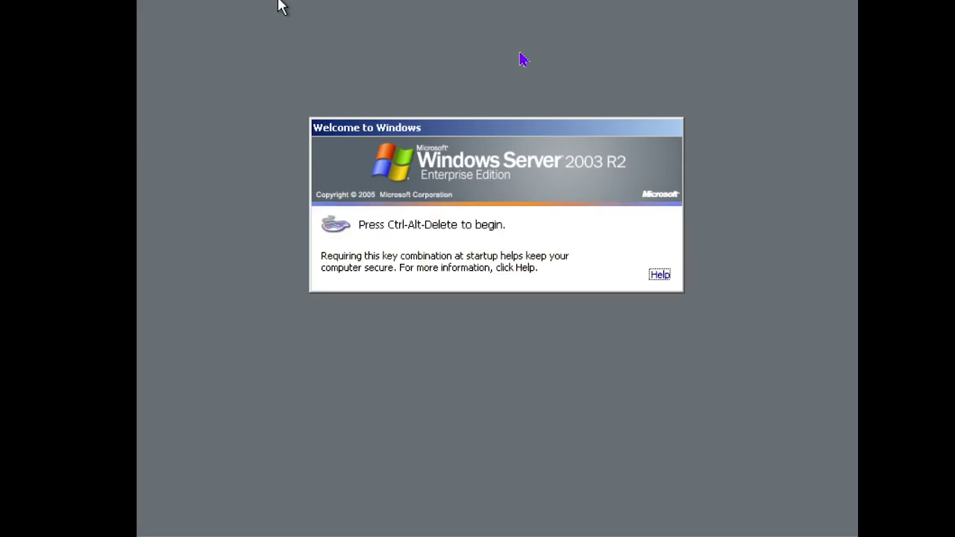
Log on as Administrator with a blank password and close the Manage Your Server window.
{"action": "key", "text": "ctrl+alt+Delete"}
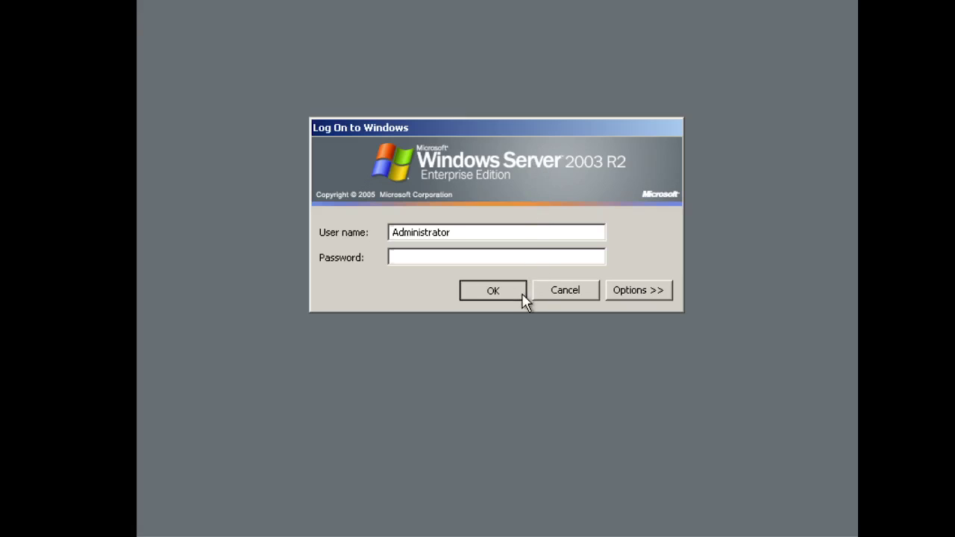
{"action": "left_click", "coordinate": [523, 294]}
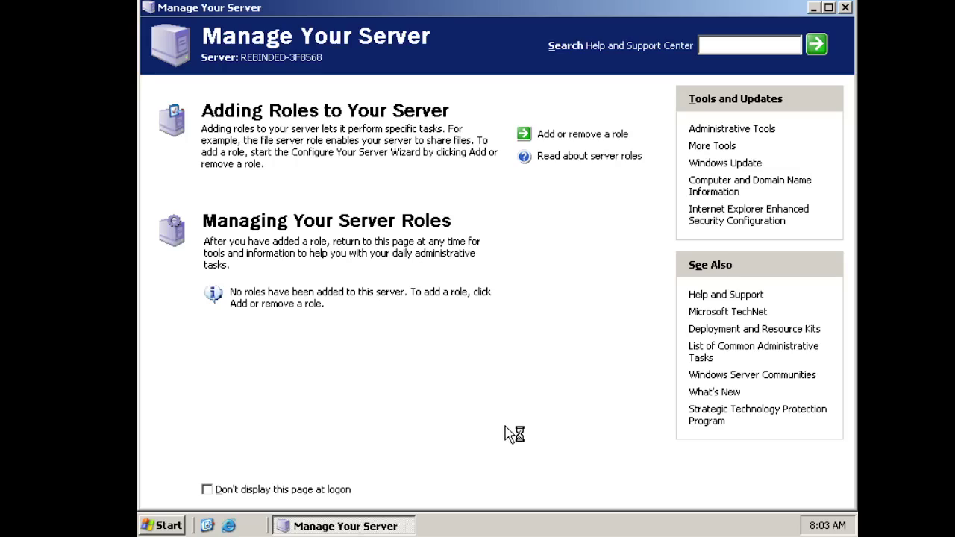
{"action": "left_click", "coordinate": [845, 7]}
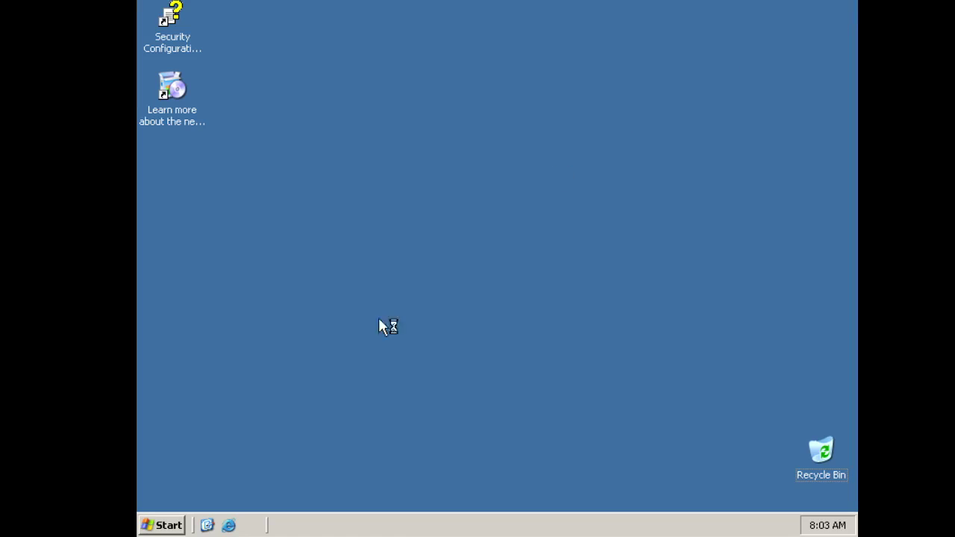
Try the Windows Default sound scheme without saving the previous one, check the Critical Stop event and discard the changes.
{"action": "left_click", "coordinate": [178, 526]}
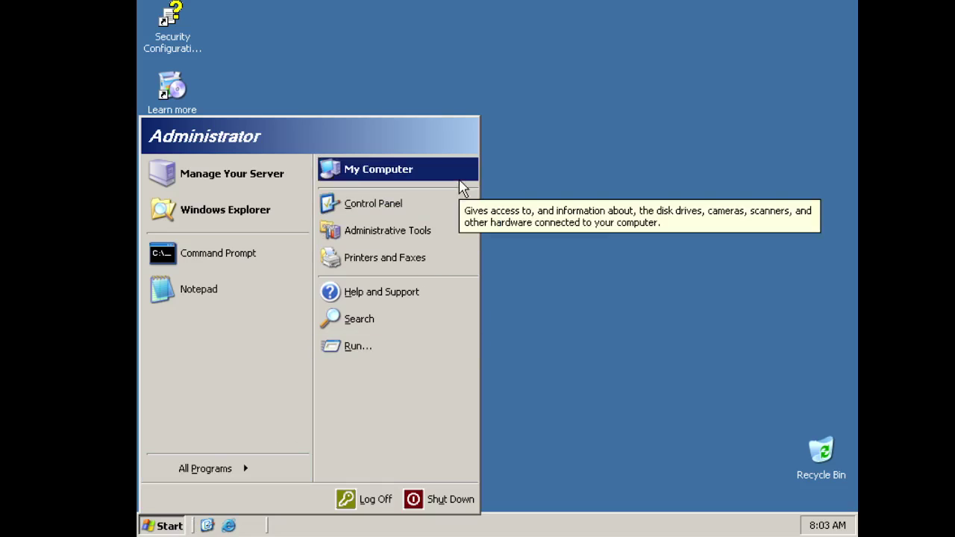
{"action": "mouse_move", "coordinate": [439, 203]}
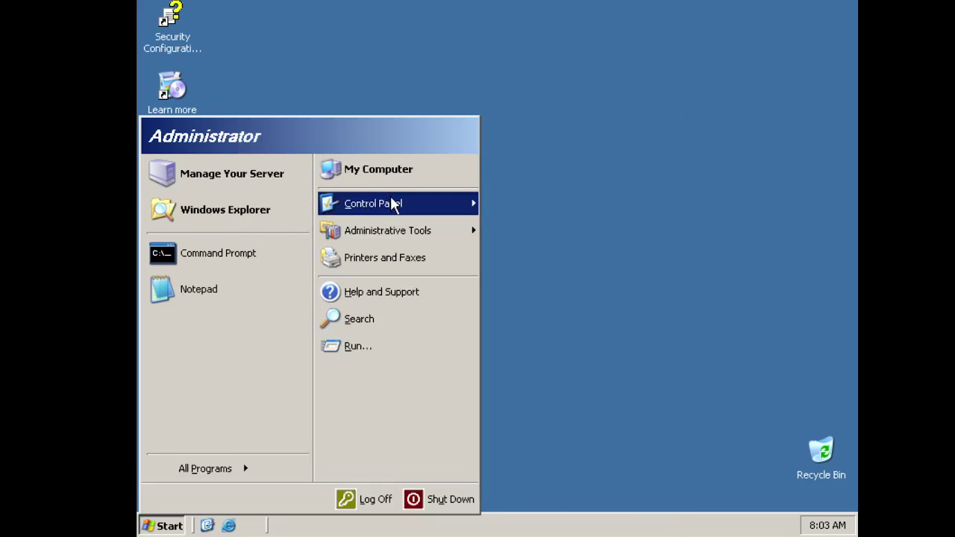
{"action": "mouse_move", "coordinate": [395, 204]}
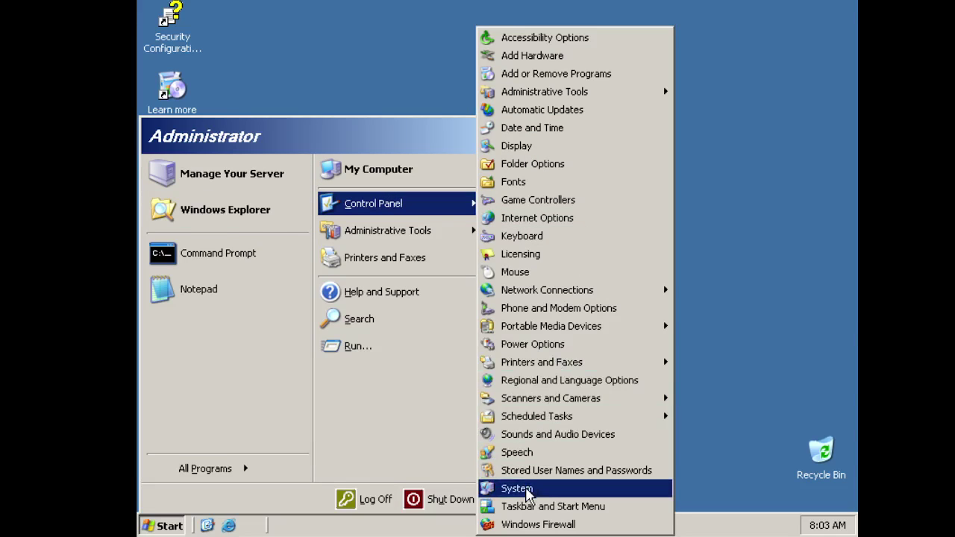
{"action": "left_click", "coordinate": [520, 435]}
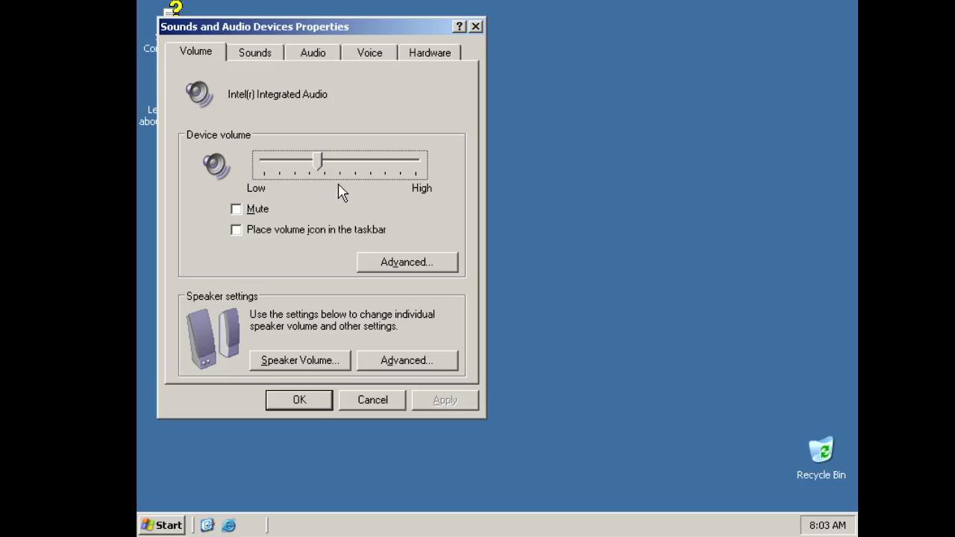
{"action": "left_click", "coordinate": [271, 55]}
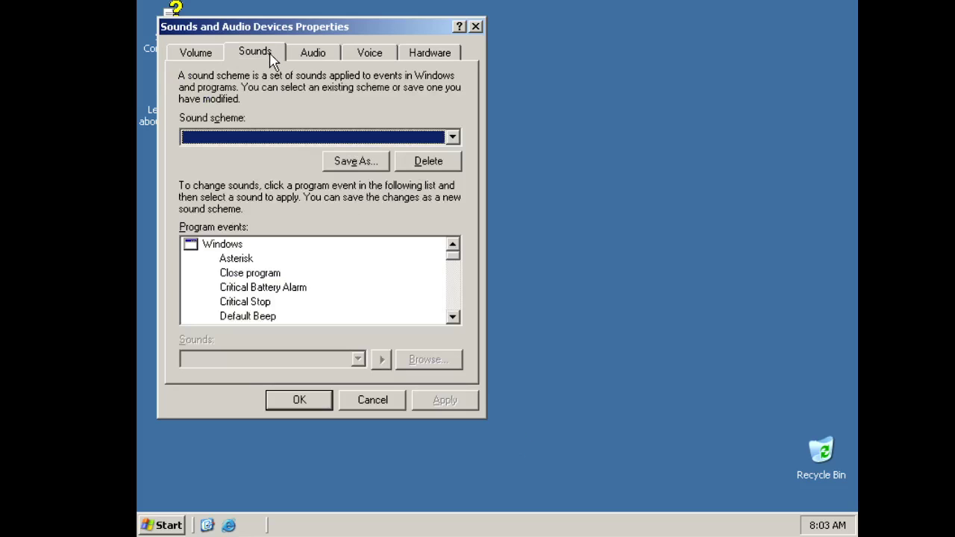
{"action": "left_click", "coordinate": [284, 145]}
{"action": "left_click", "coordinate": [290, 175]}
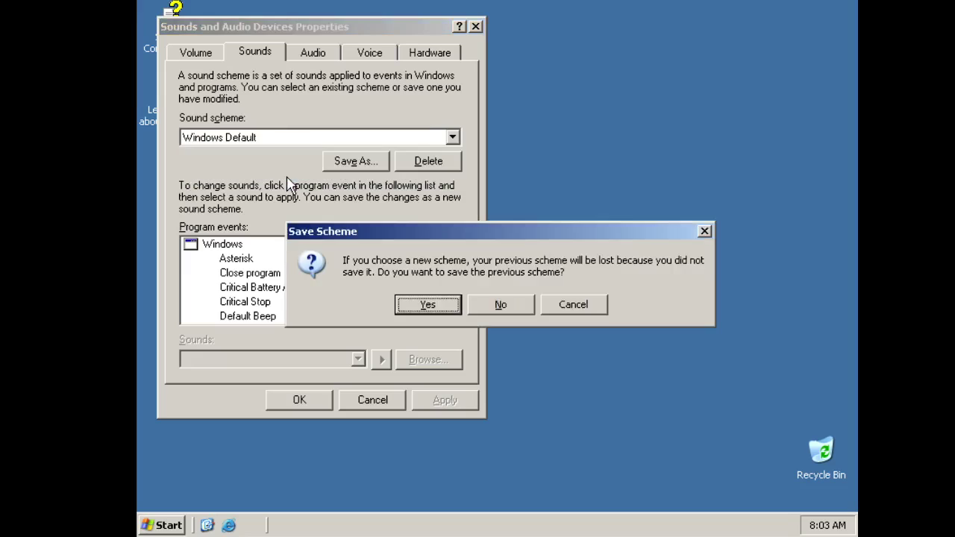
{"action": "left_click", "coordinate": [489, 310]}
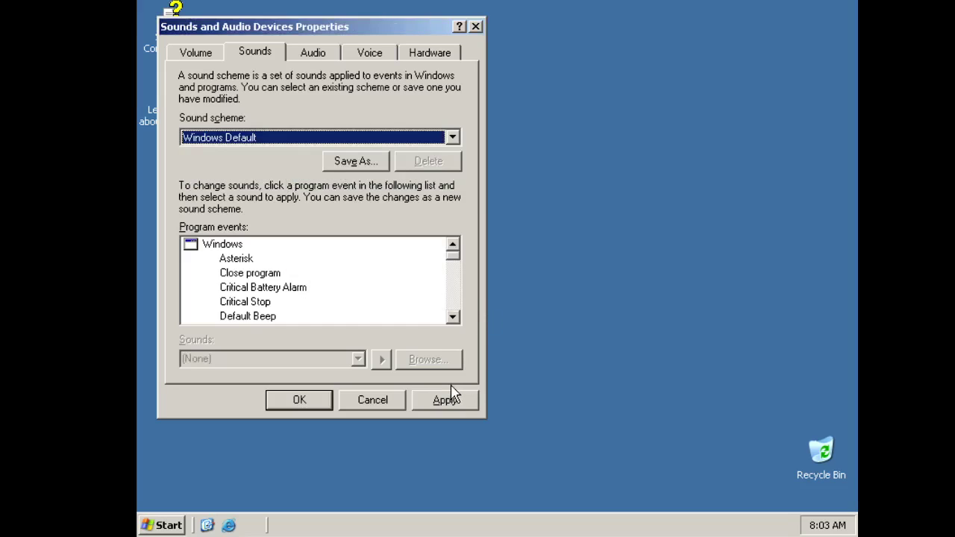
{"action": "left_click", "coordinate": [269, 303]}
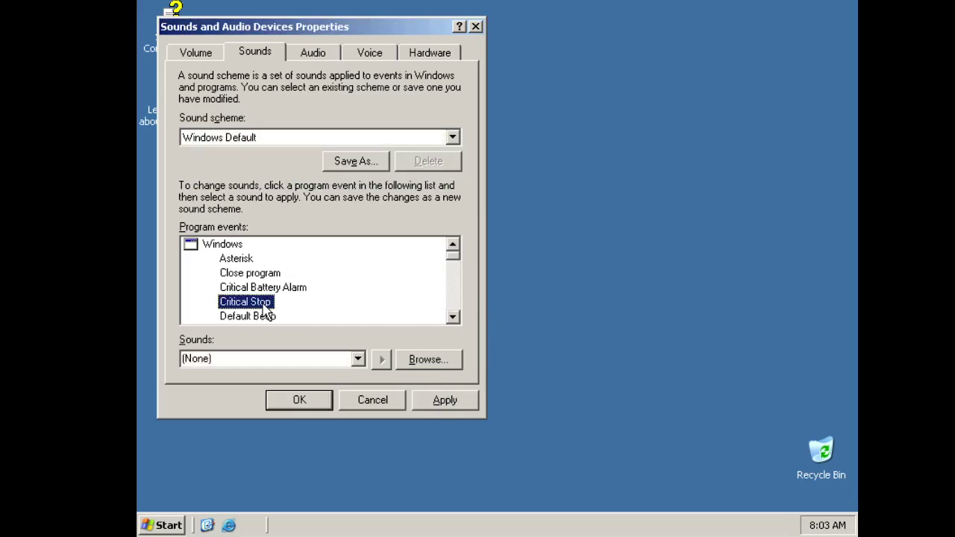
{"action": "left_click", "coordinate": [375, 400]}
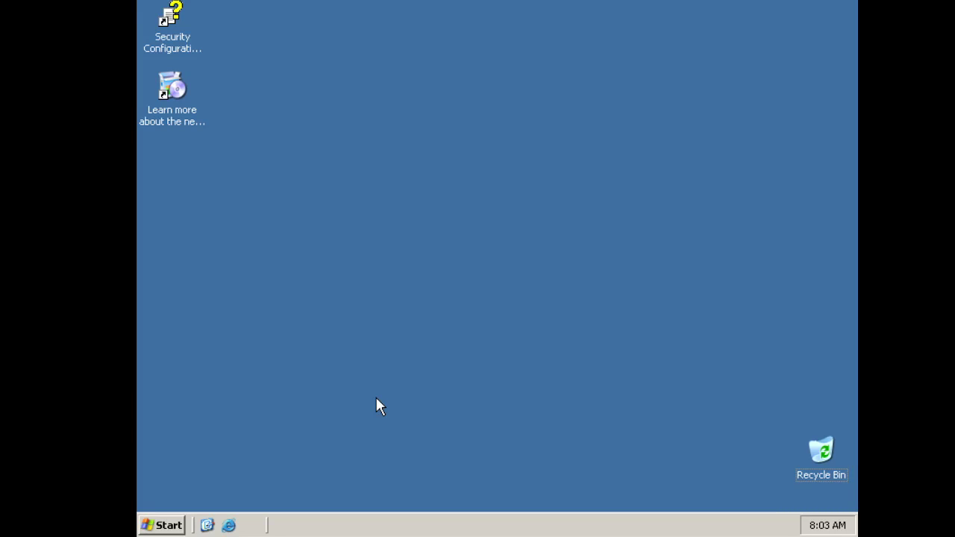
Examine the client licensing mode for Windows Server in the Licensing settings and close them without changes.
{"action": "left_click", "coordinate": [152, 531]}
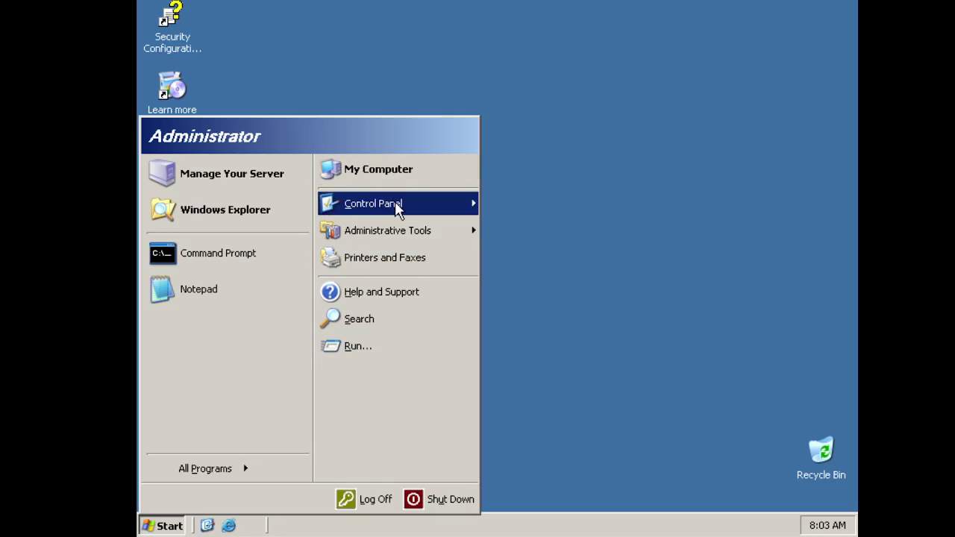
{"action": "mouse_move", "coordinate": [399, 209]}
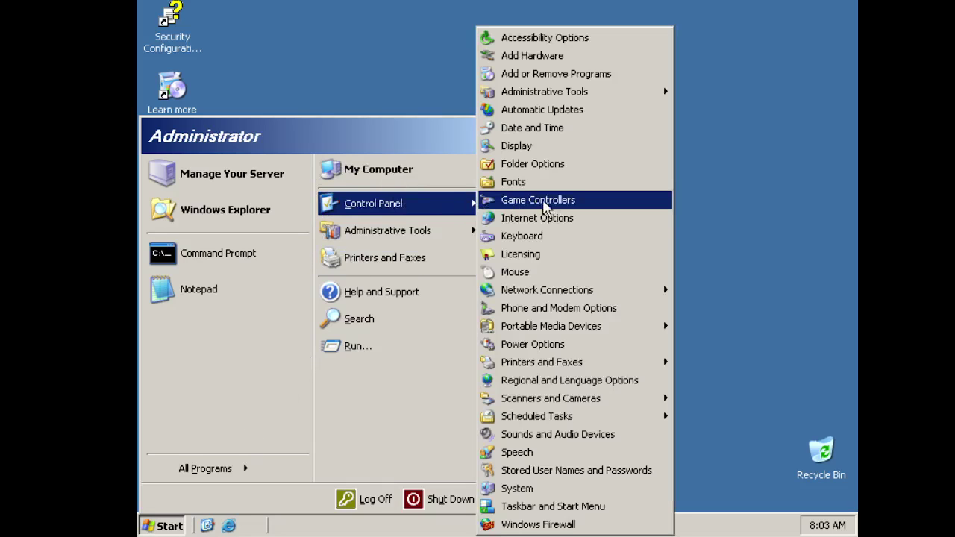
{"action": "left_click", "coordinate": [546, 254]}
{"action": "left_click", "coordinate": [543, 261]}
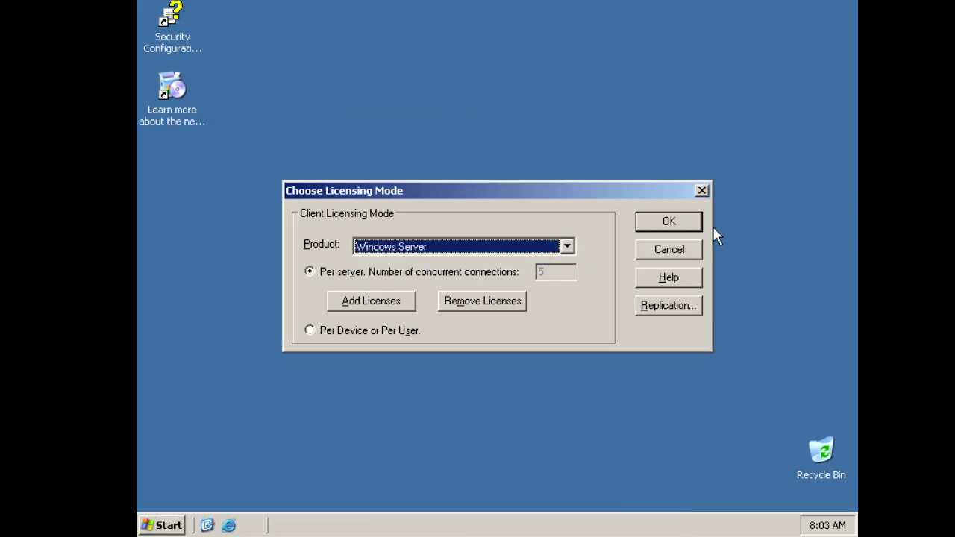
{"action": "left_click", "coordinate": [687, 249]}
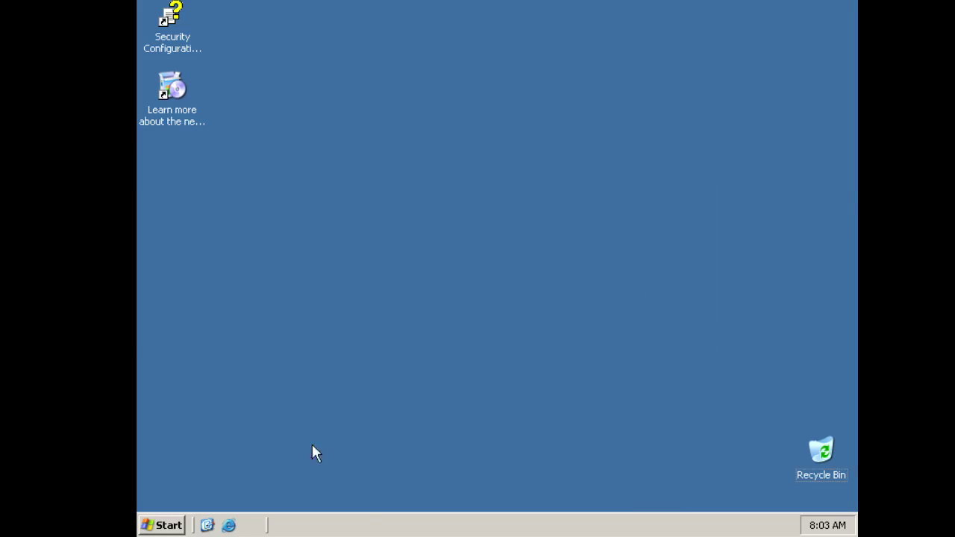
{"action": "left_click", "coordinate": [163, 525]}
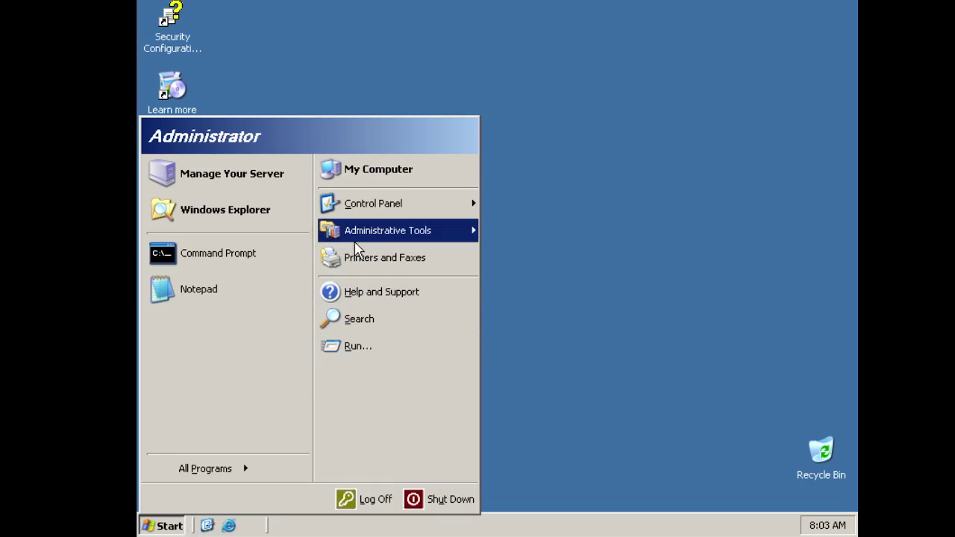
{"action": "mouse_move", "coordinate": [359, 246]}
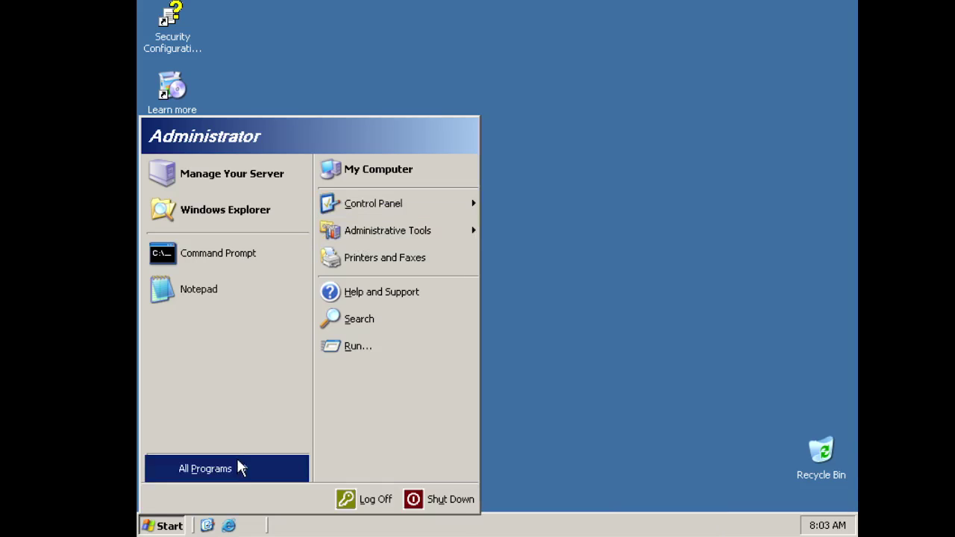
{"action": "mouse_move", "coordinate": [240, 470]}
{"action": "mouse_move", "coordinate": [304, 385]}
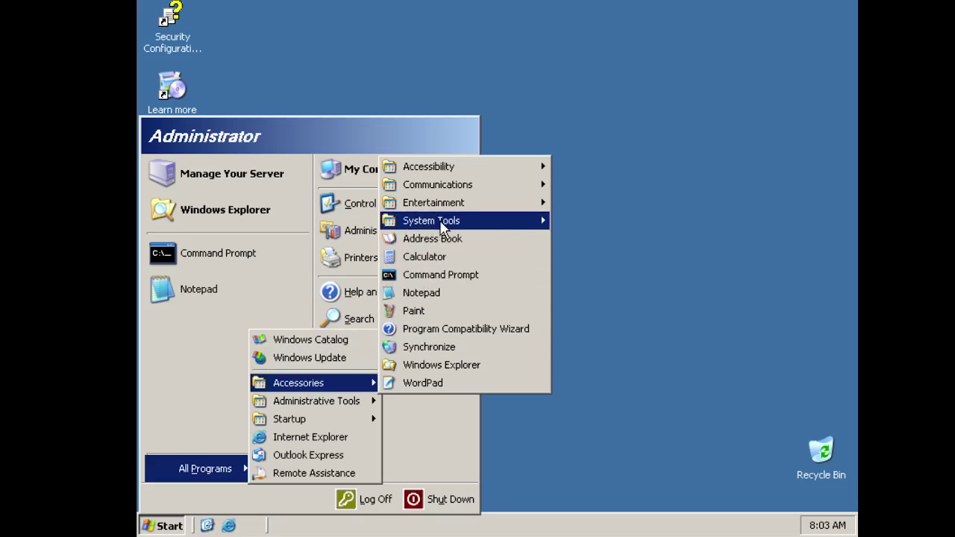
{"action": "mouse_move", "coordinate": [444, 227]}
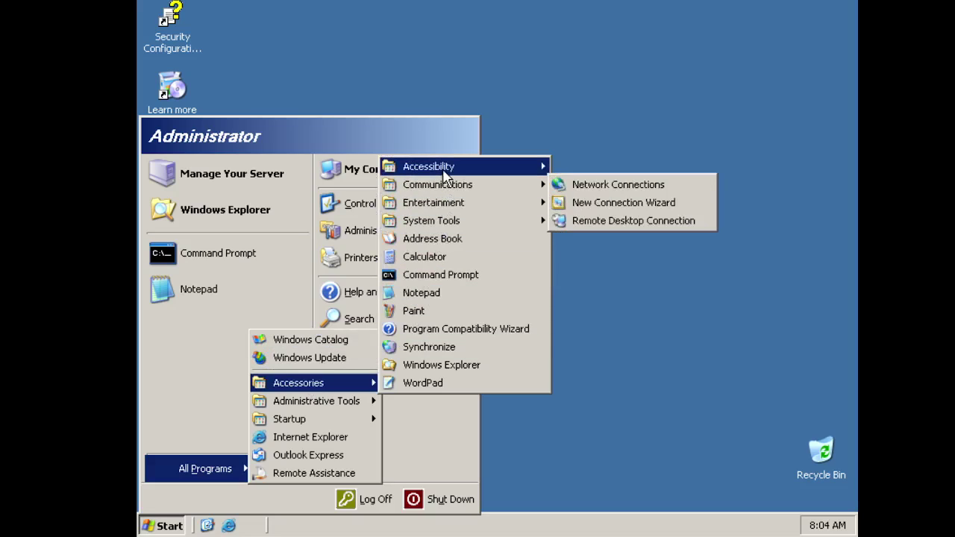
{"action": "mouse_move", "coordinate": [447, 173]}
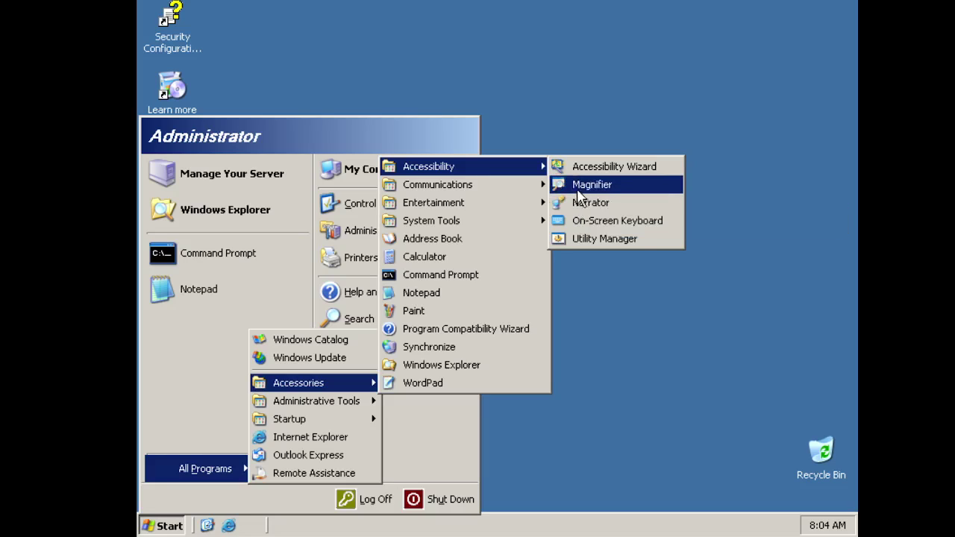
Preview the Microsoft Sam voice in the Speech properties with the text "you are now have it windows server 2003" and close the properties.
{"action": "mouse_move", "coordinate": [336, 213]}
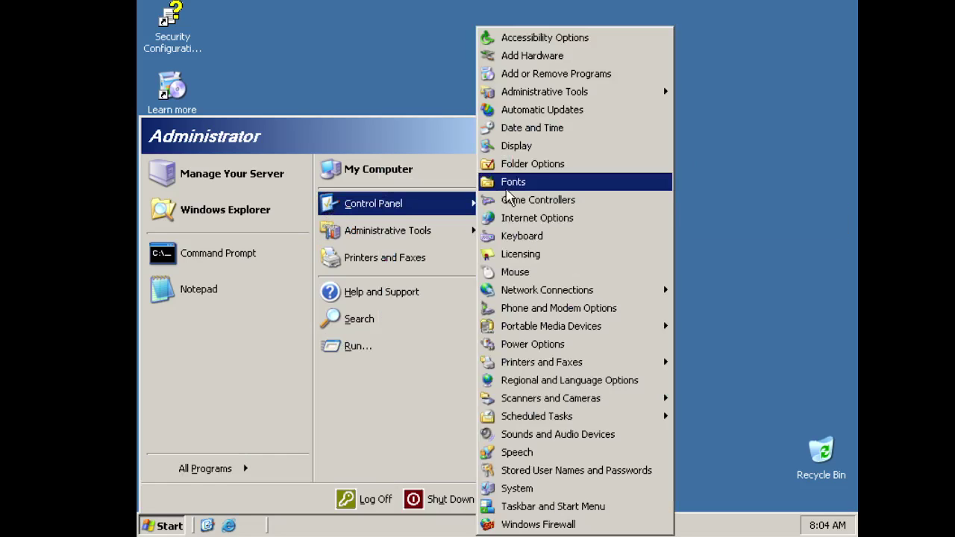
{"action": "left_click", "coordinate": [548, 460]}
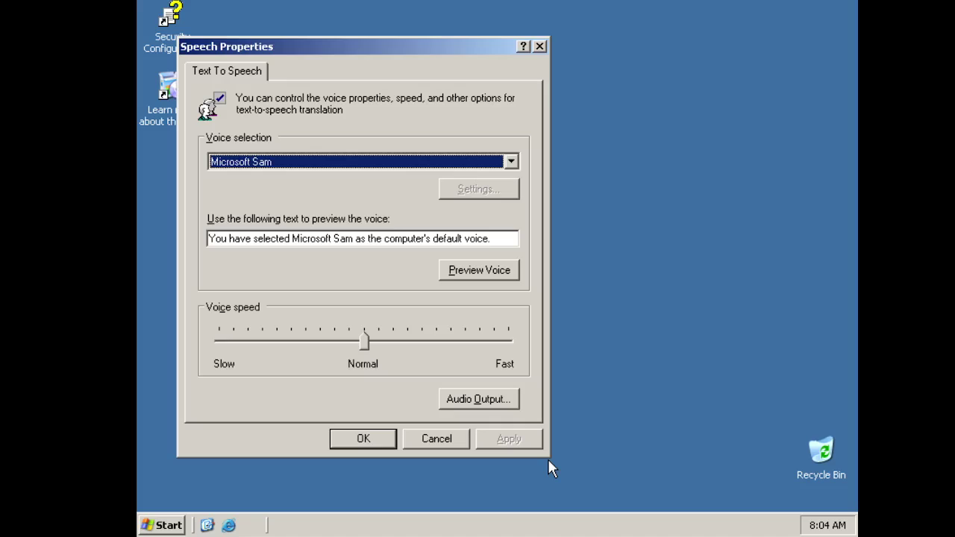
{"action": "left_click", "coordinate": [448, 238]}
{"action": "triple_click", "coordinate": [448, 238]}
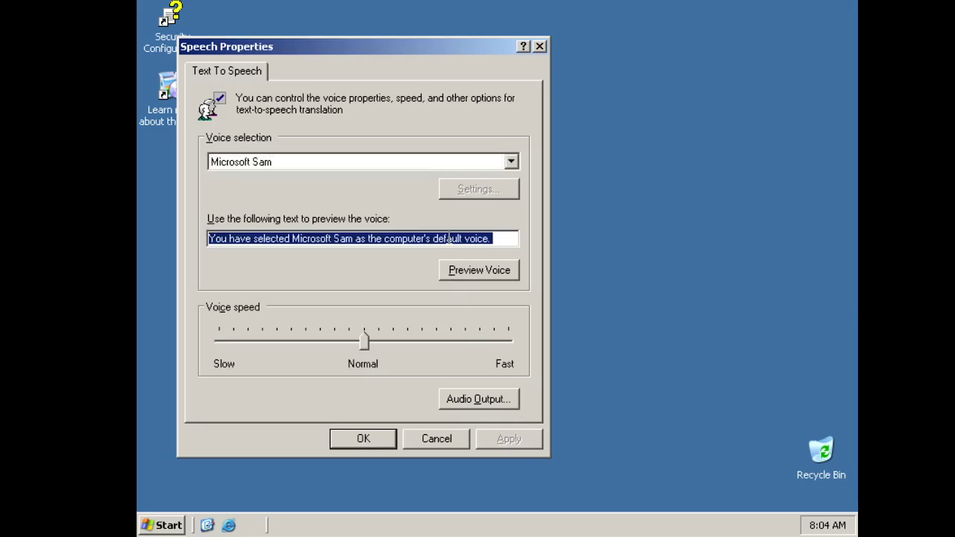
{"action": "type", "text": "y"}
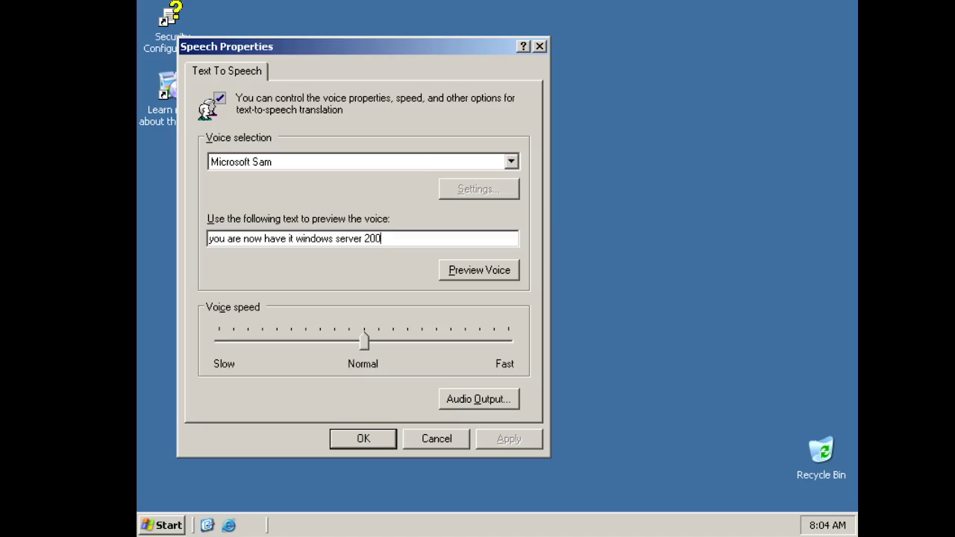
{"action": "left_click", "coordinate": [518, 279]}
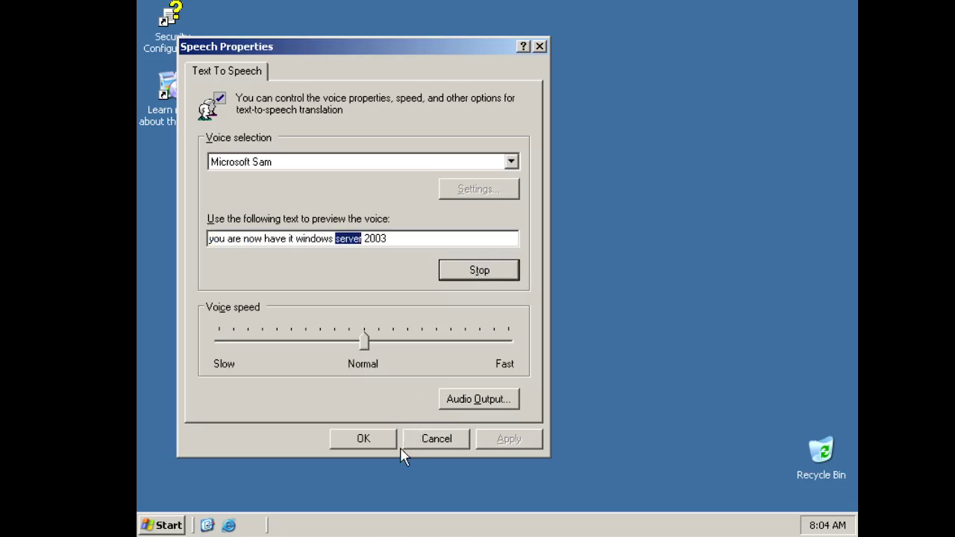
{"action": "left_click", "coordinate": [366, 440]}
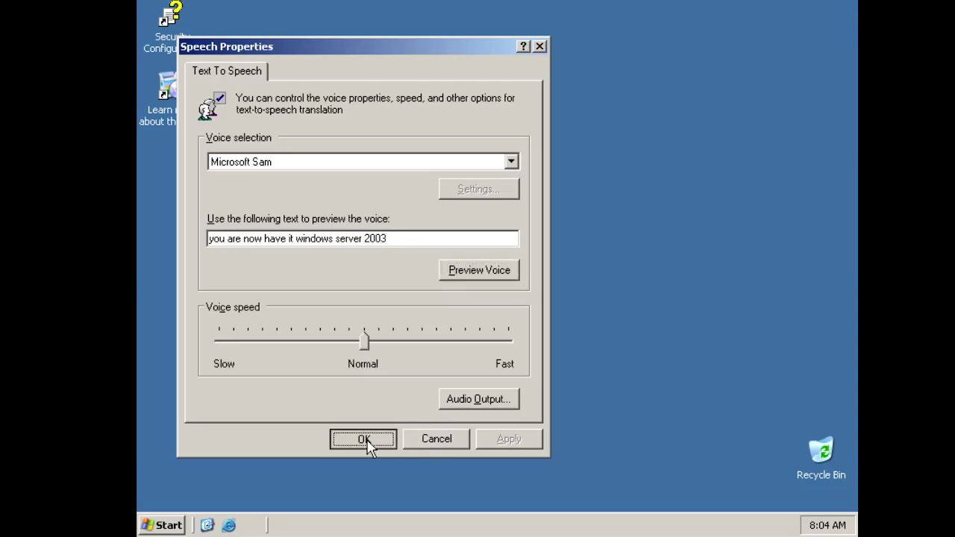
Shut down Windows with the reason Other (Planned) and the comment "Ok We Will Turn Off".
{"action": "left_click", "coordinate": [161, 530]}
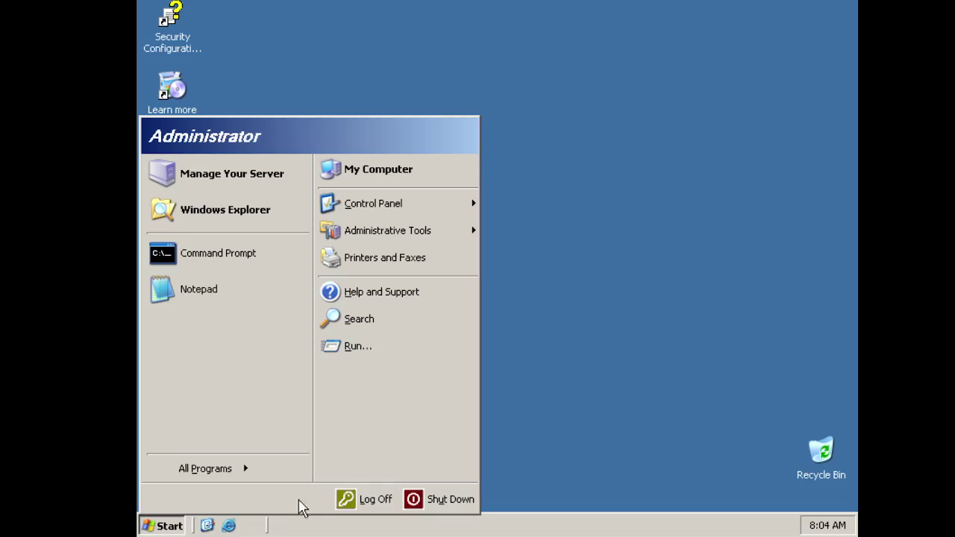
{"action": "left_click", "coordinate": [433, 500]}
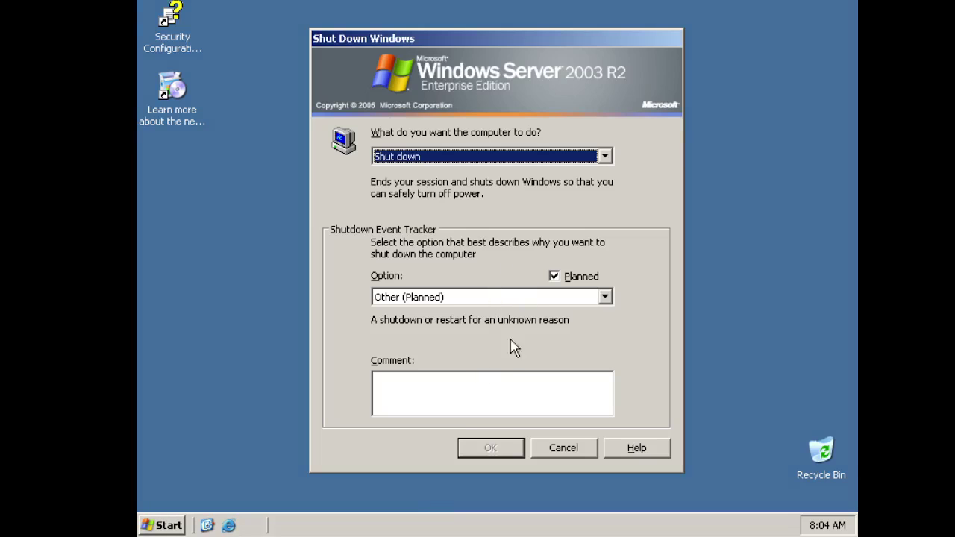
{"action": "left_click", "coordinate": [466, 303]}
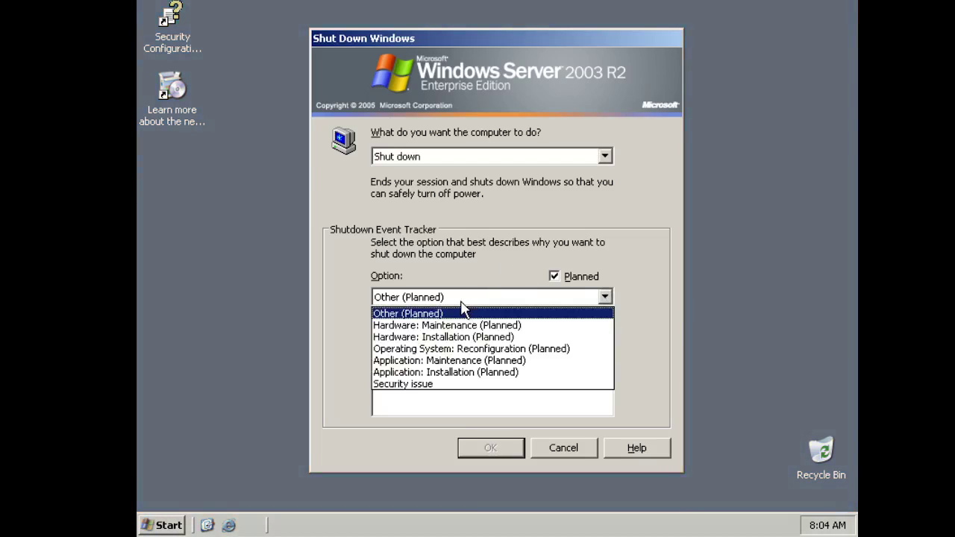
{"action": "left_click", "coordinate": [461, 294]}
{"action": "left_click", "coordinate": [461, 159]}
{"action": "left_click", "coordinate": [462, 163]}
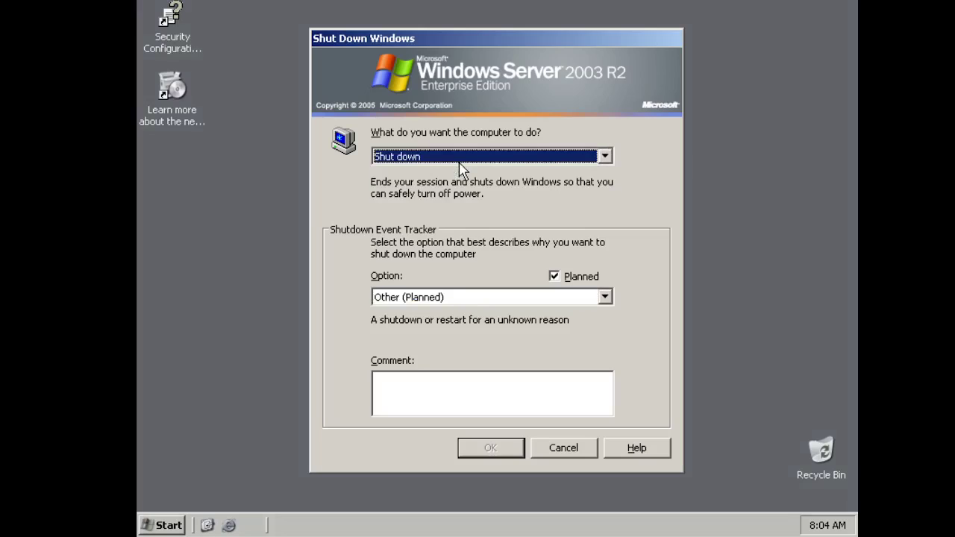
{"action": "left_click", "coordinate": [473, 392]}
{"action": "type", "text": "Ok We Will Turn Off"}
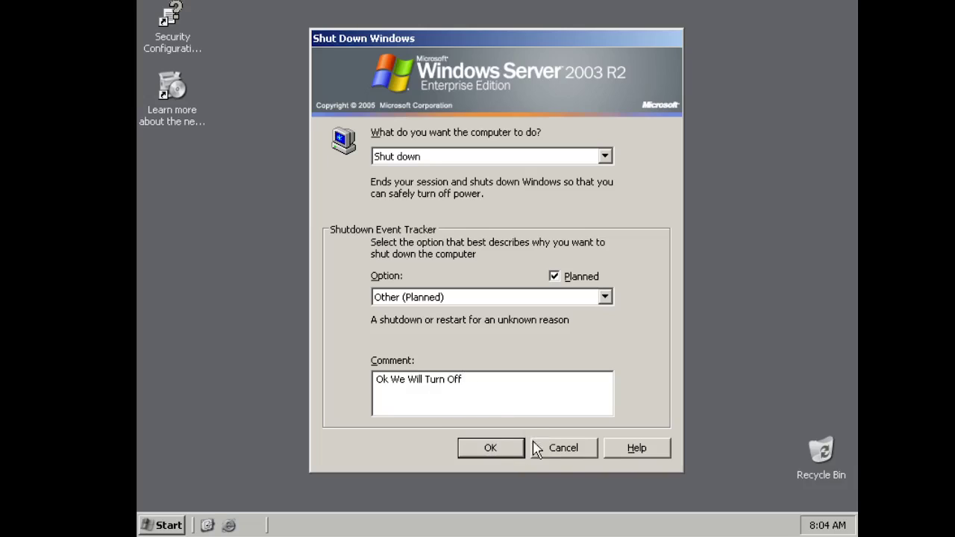
{"action": "left_click", "coordinate": [507, 453]}
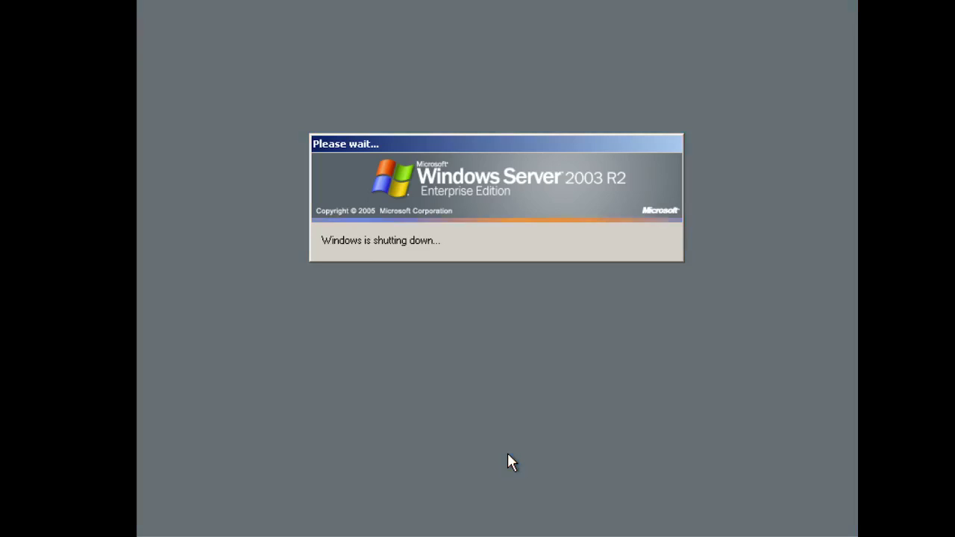